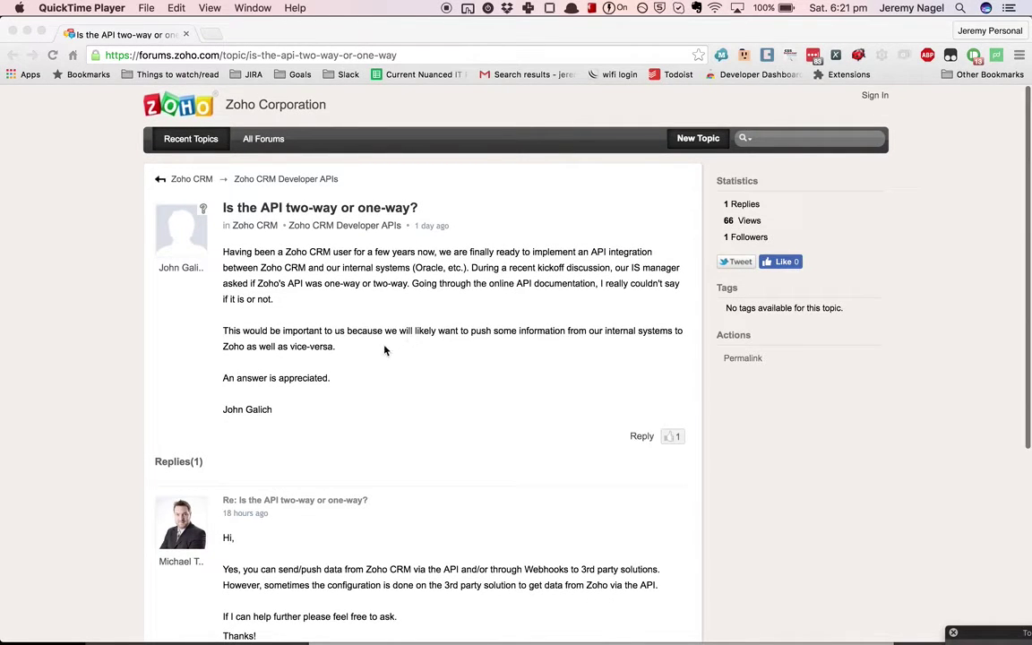
# - Load crm.zoho.com in a new Chrome tab to reach the Zoho CRM home page
pyautogui.scroll(-2, 385, 351)
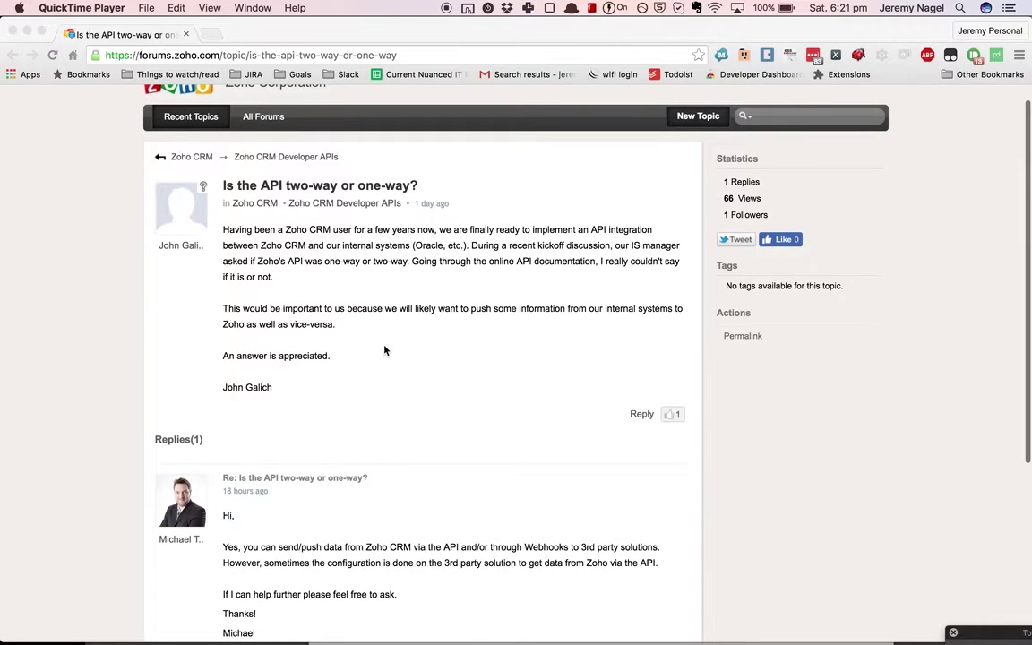
pyautogui.scroll(-4, 385, 350)
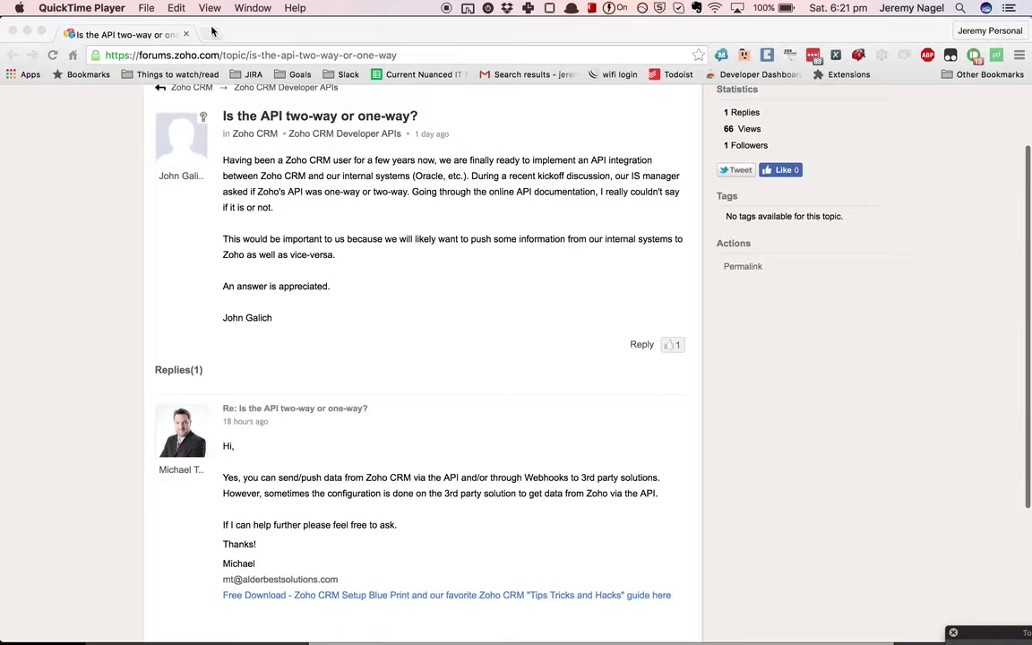
pyautogui.click(212, 31)
pyautogui.click(212, 31)
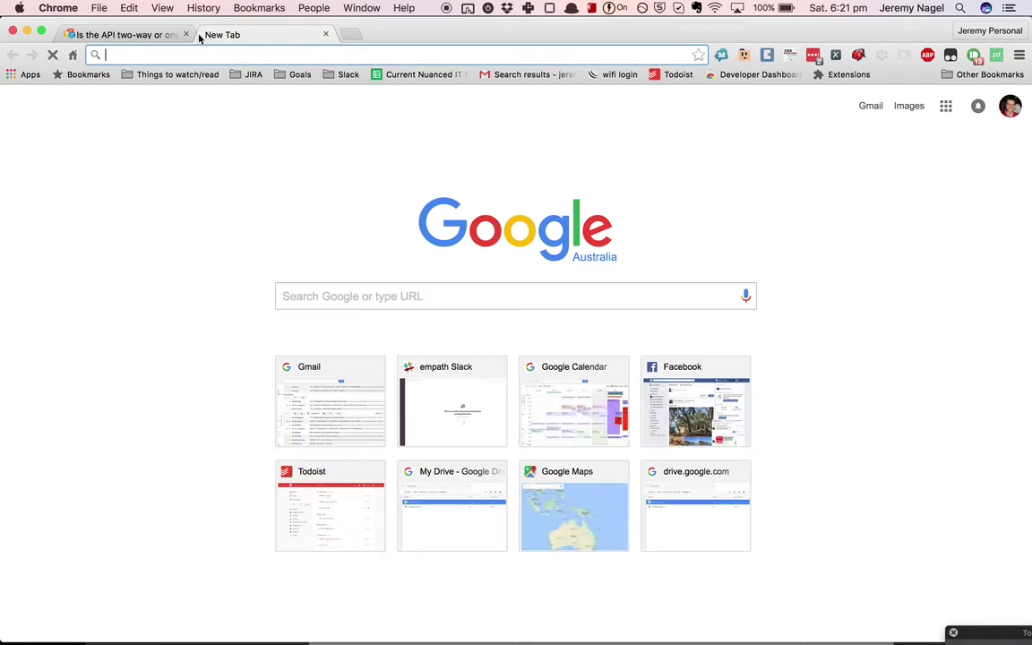
pyautogui.write('crm.zoho.com')
pyautogui.press('Return')
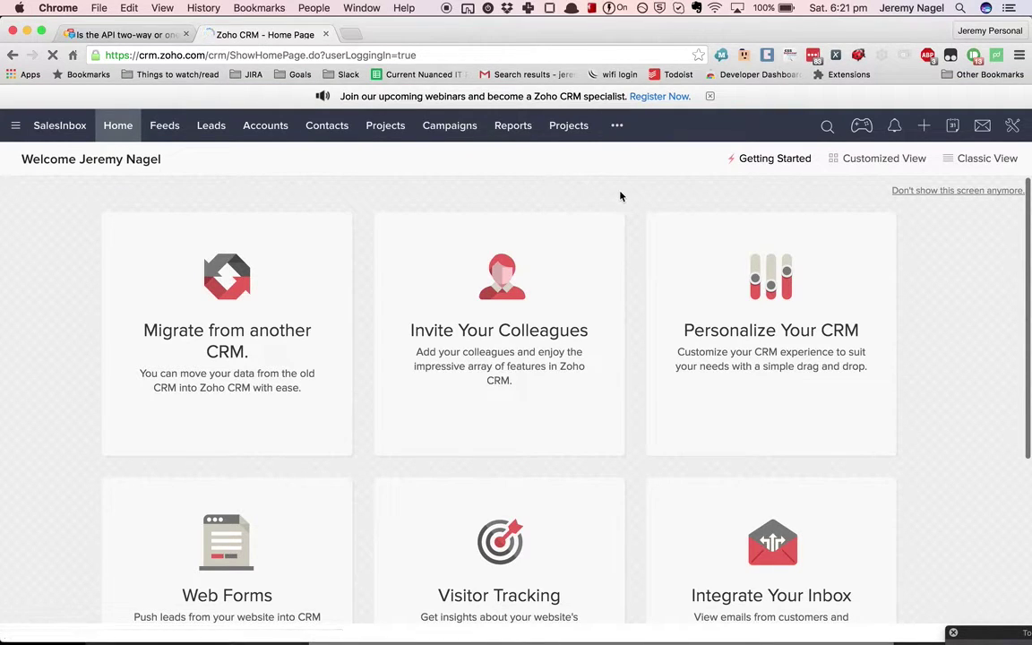
# - In iTerm2, warp into zoho-crm-enhanced-chrome-extension with wd and open it via 'sublime .'
pyautogui.press('super+Tab')
pyautogui.press('super+Tab')
pyautogui.press('super+Tab')
pyautogui.press('super+Tab')
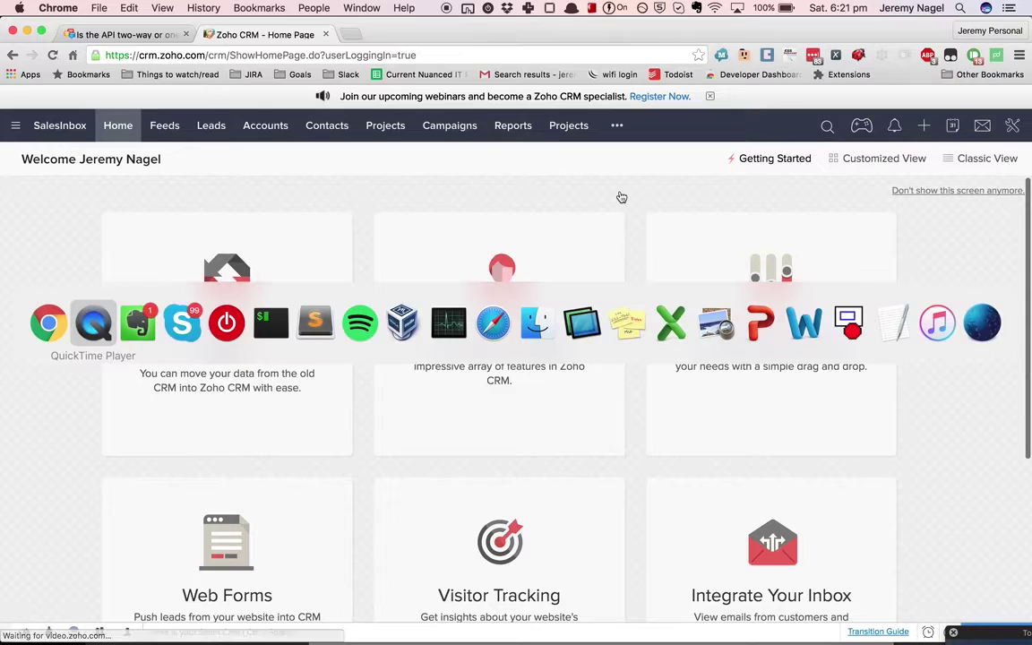
pyautogui.press('super+Tab')
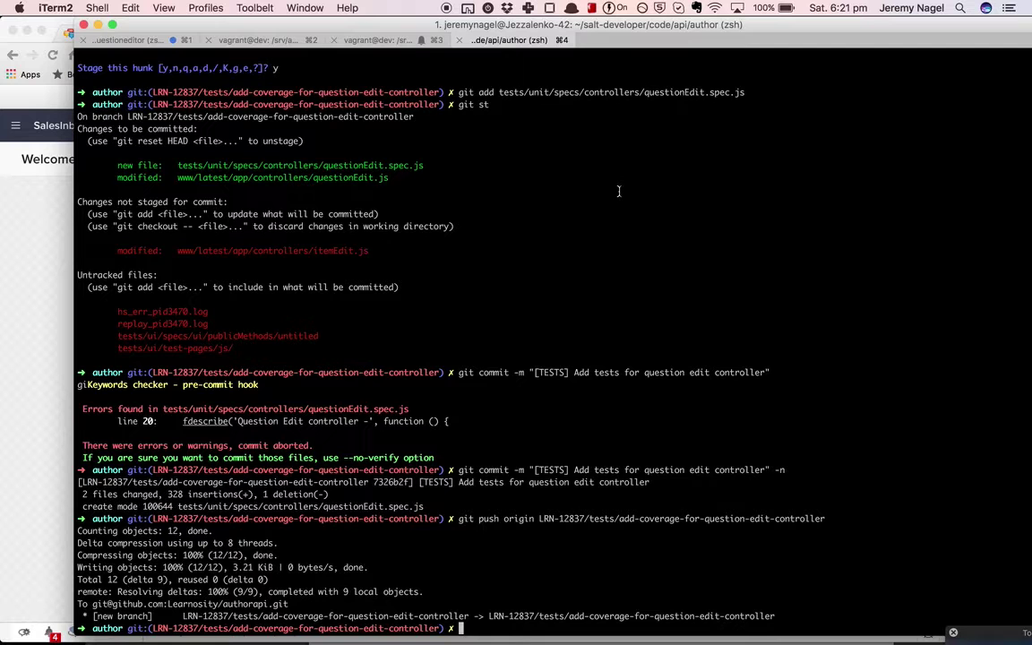
pyautogui.write('wd zoho')
pyautogui.press('Return')
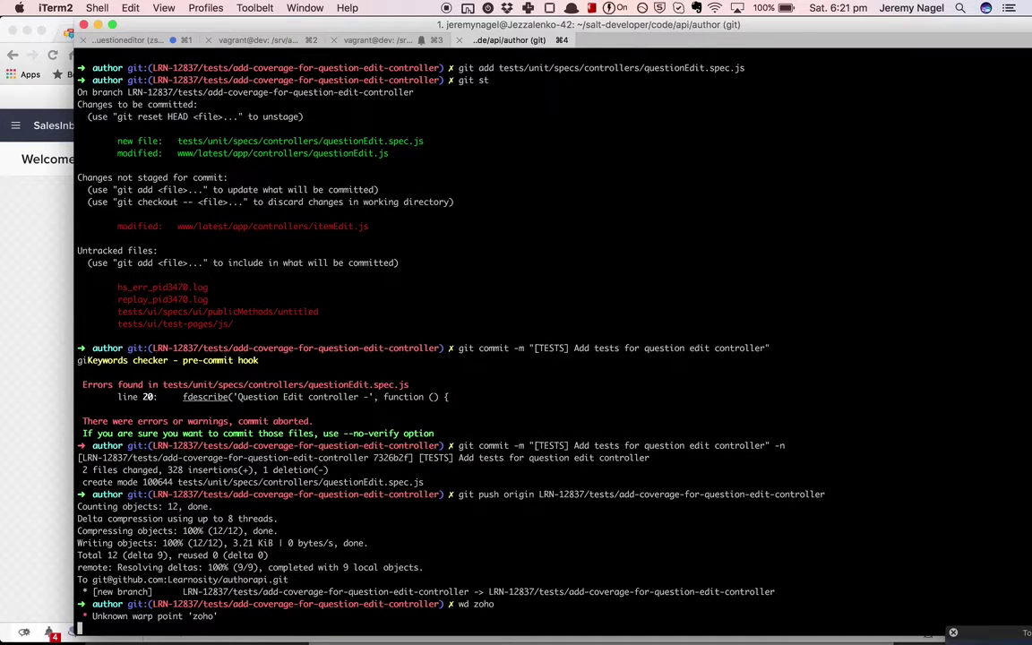
pyautogui.press('Up')
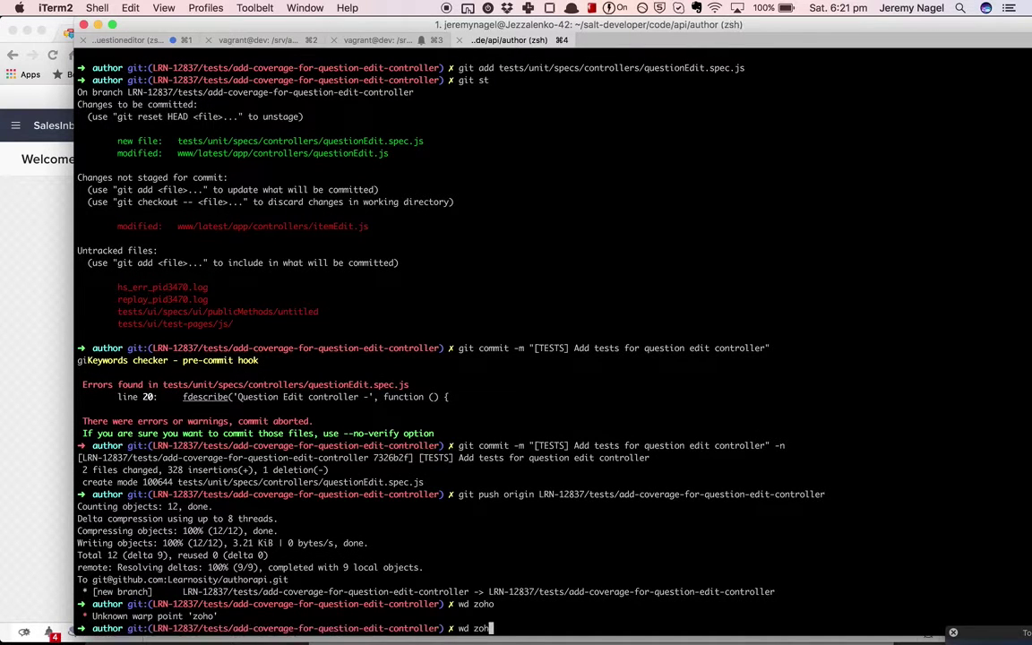
pyautogui.press('Tab')
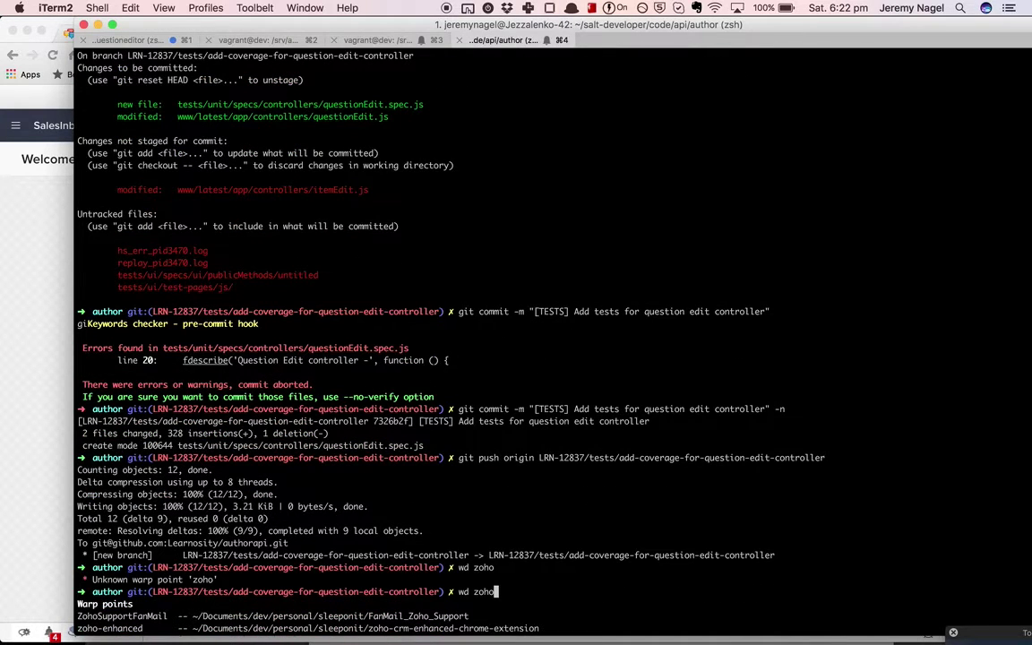
pyautogui.write('-enhanced')
pyautogui.press('Return')
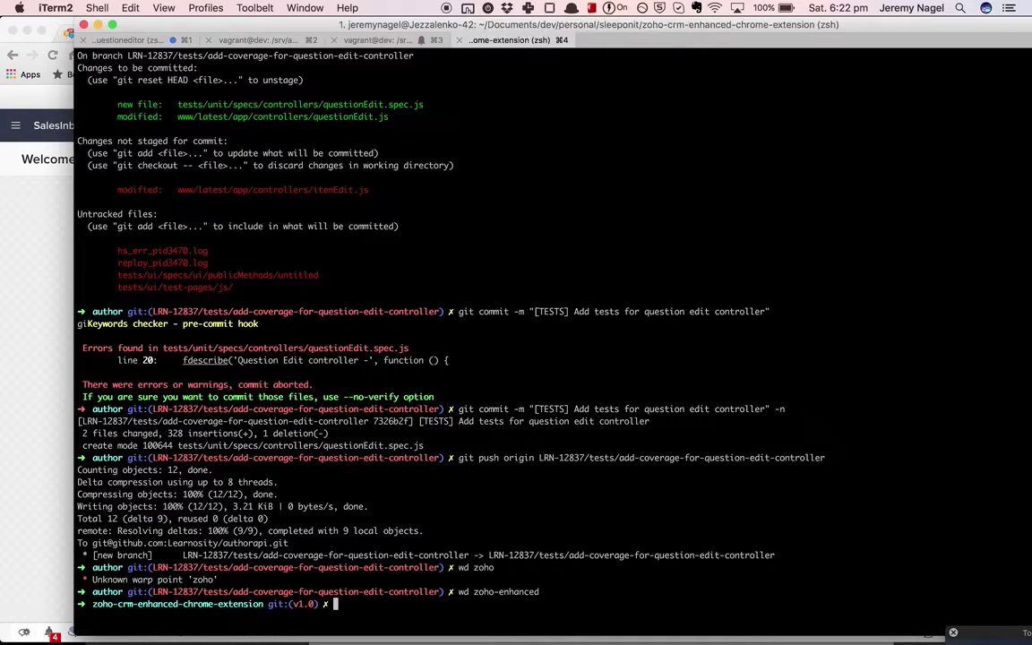
pyautogui.write('sublime .')
pyautogui.press('Return')
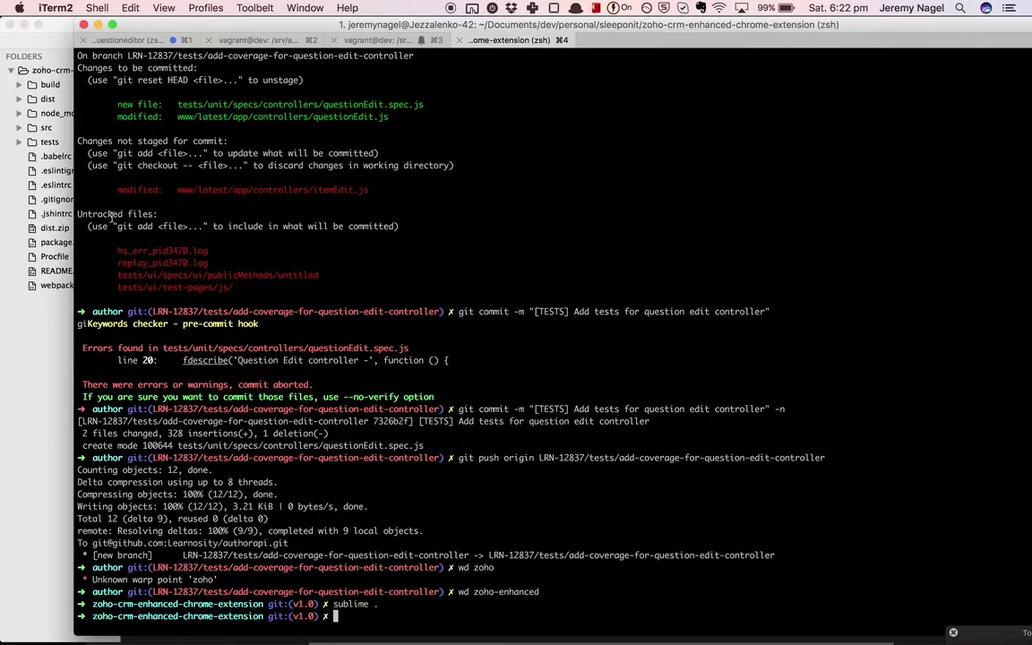
# - Expand src > server > models in the Sublime sidebar and open zohoCrm.js
pyautogui.click(42, 306)
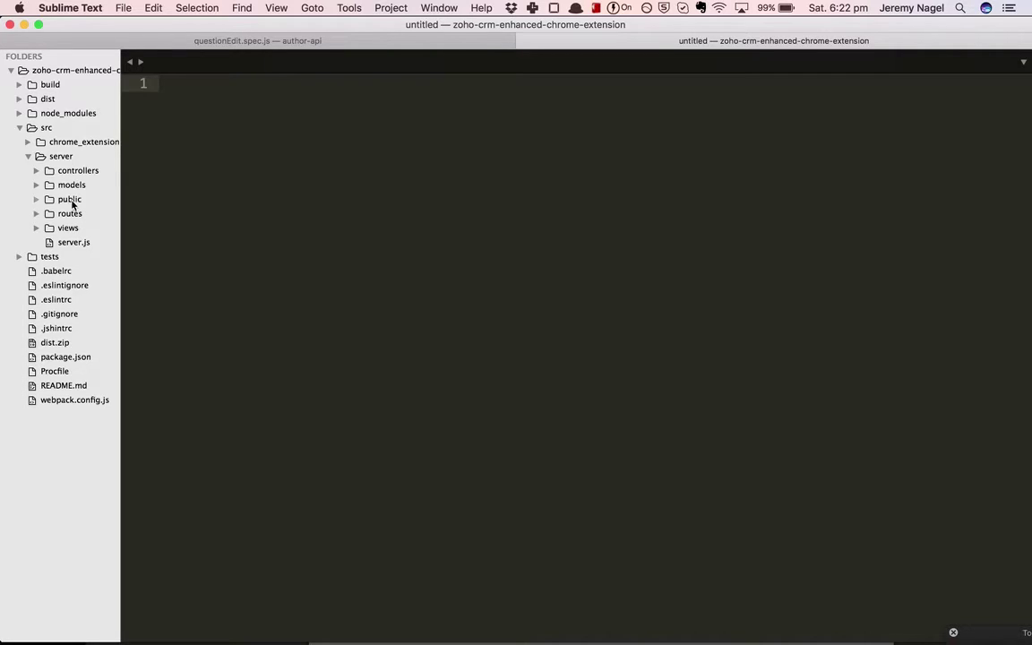
pyautogui.click(70, 201)
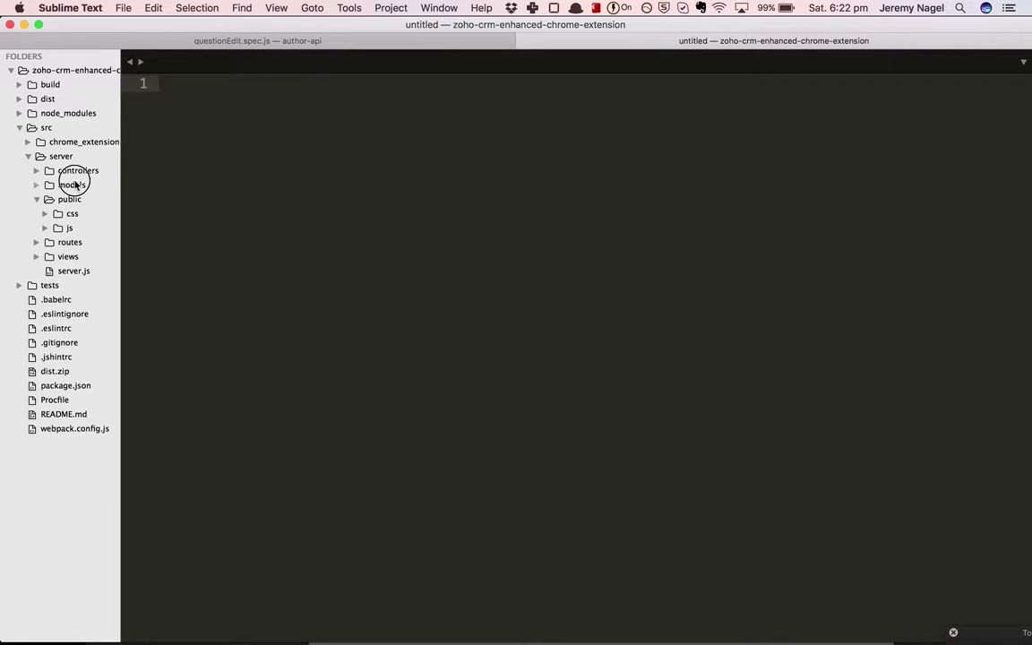
pyautogui.click(73, 183)
pyautogui.click(82, 227)
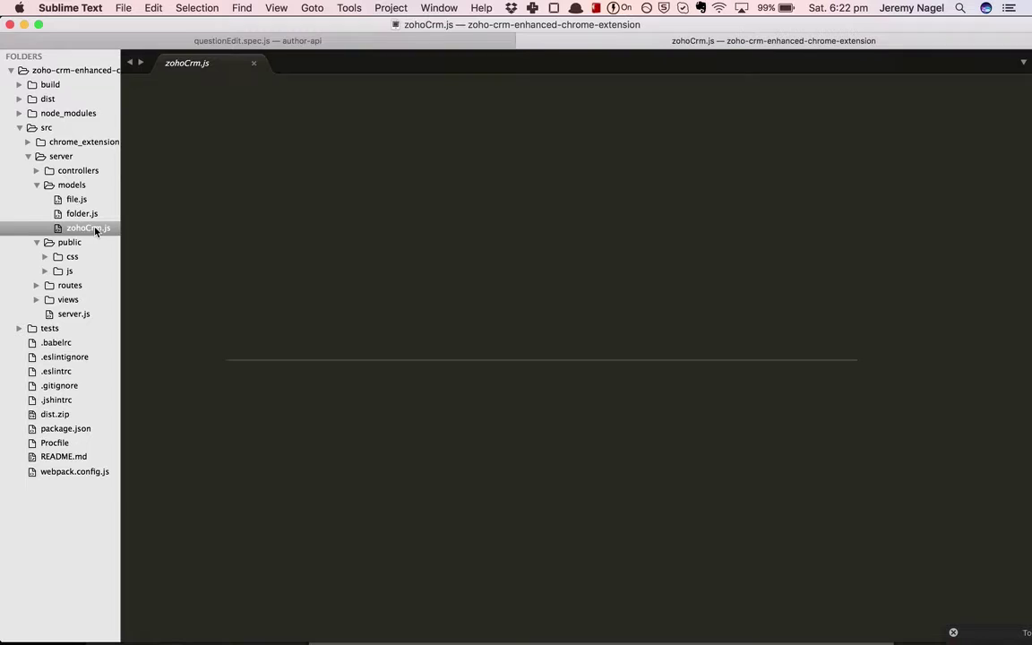
# - Read through zohoCrm.js from insertRecords down to the findContactWithEmail function
pyautogui.scroll(-3, 358, 482)
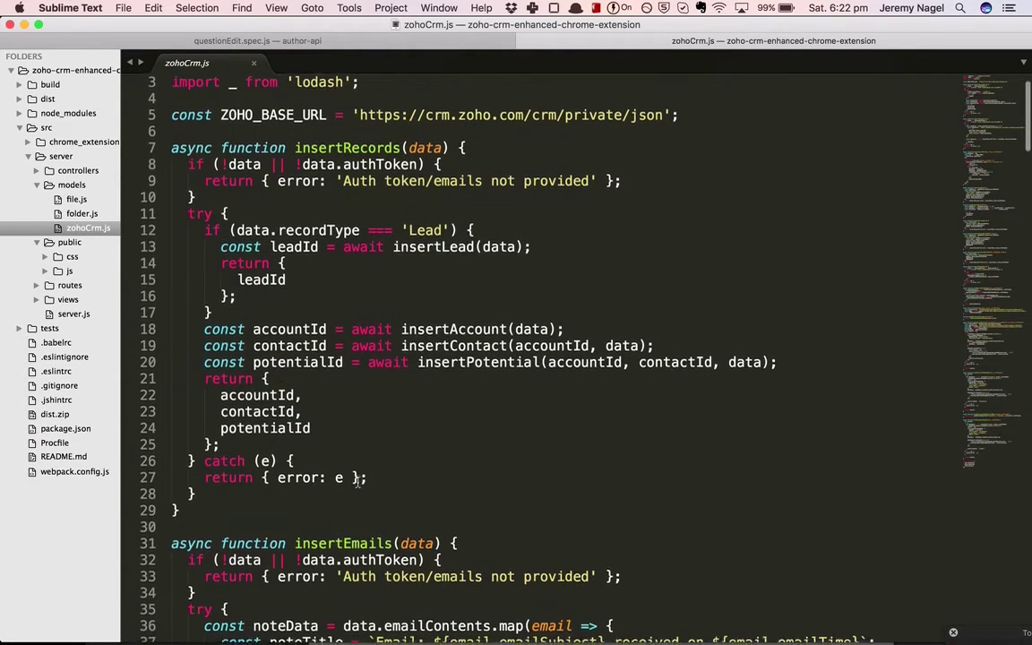
pyautogui.doubleClick(377, 141)
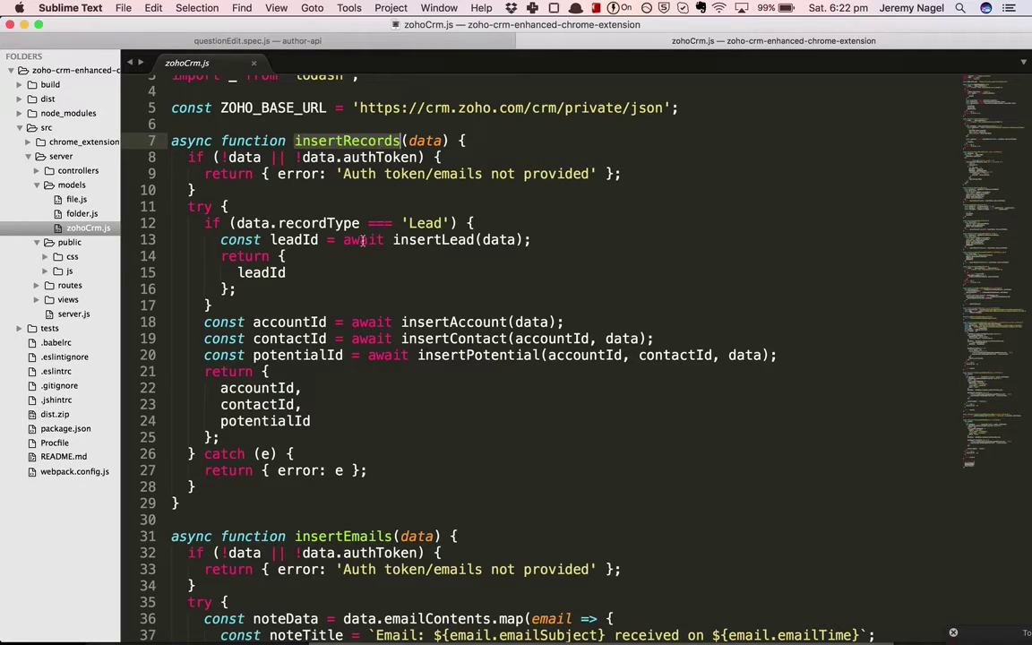
pyautogui.scroll(-2, 363, 240)
pyautogui.scroll(4, 407, 150)
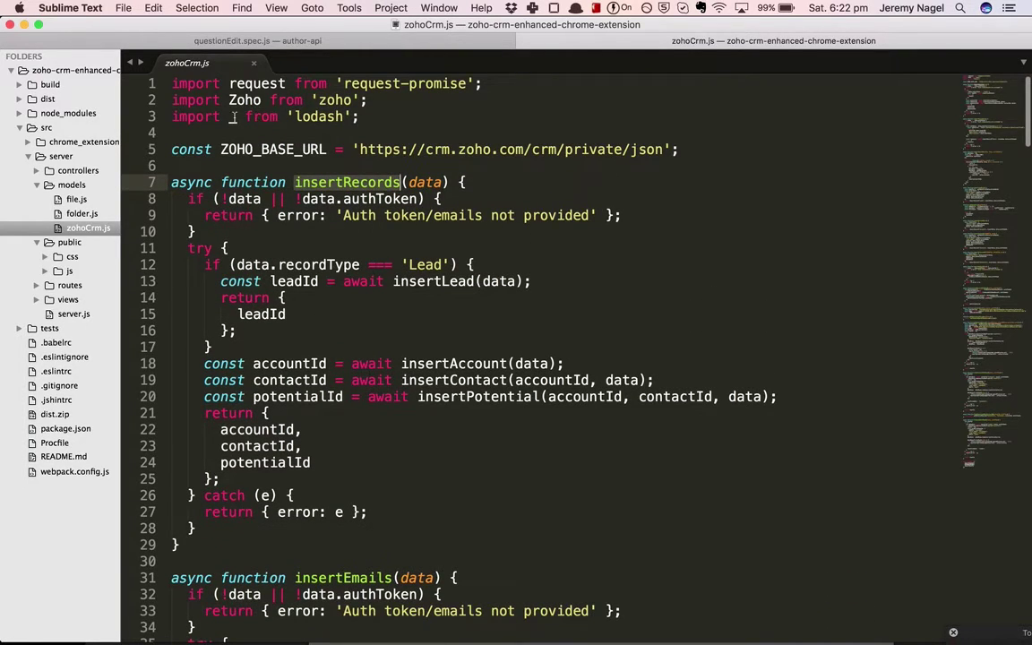
pyautogui.scroll(-15, 225, 253)
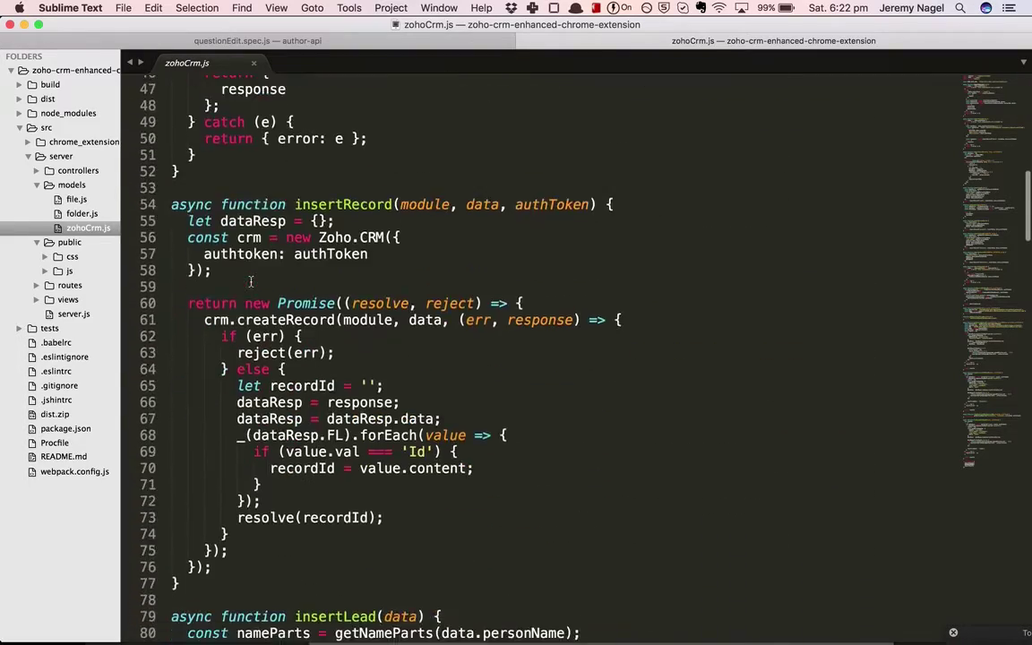
pyautogui.scroll(7, 251, 282)
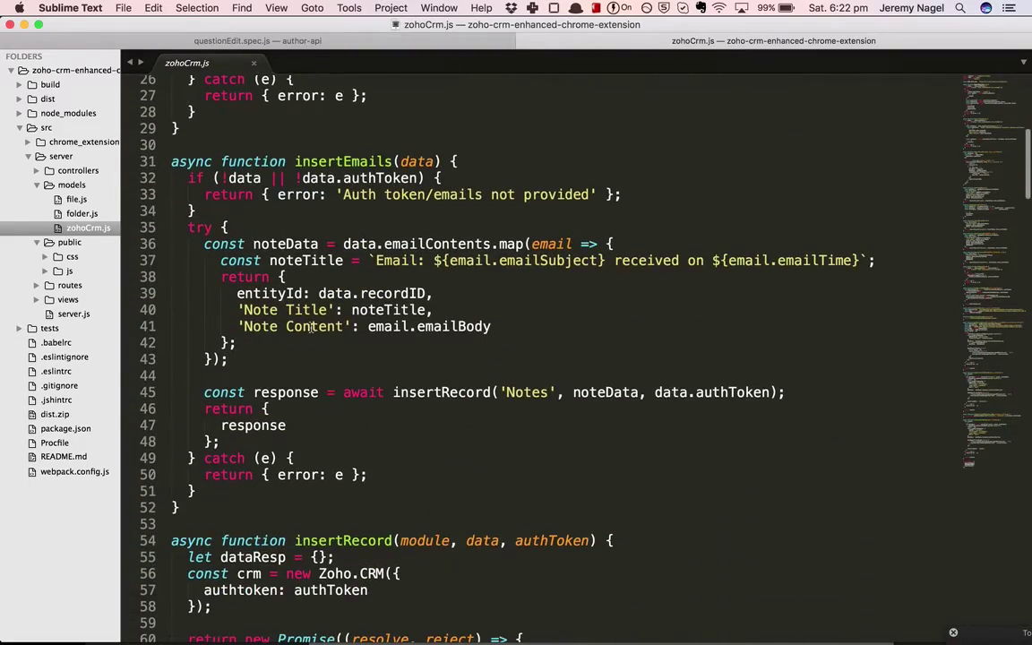
pyautogui.scroll(-8, 310, 326)
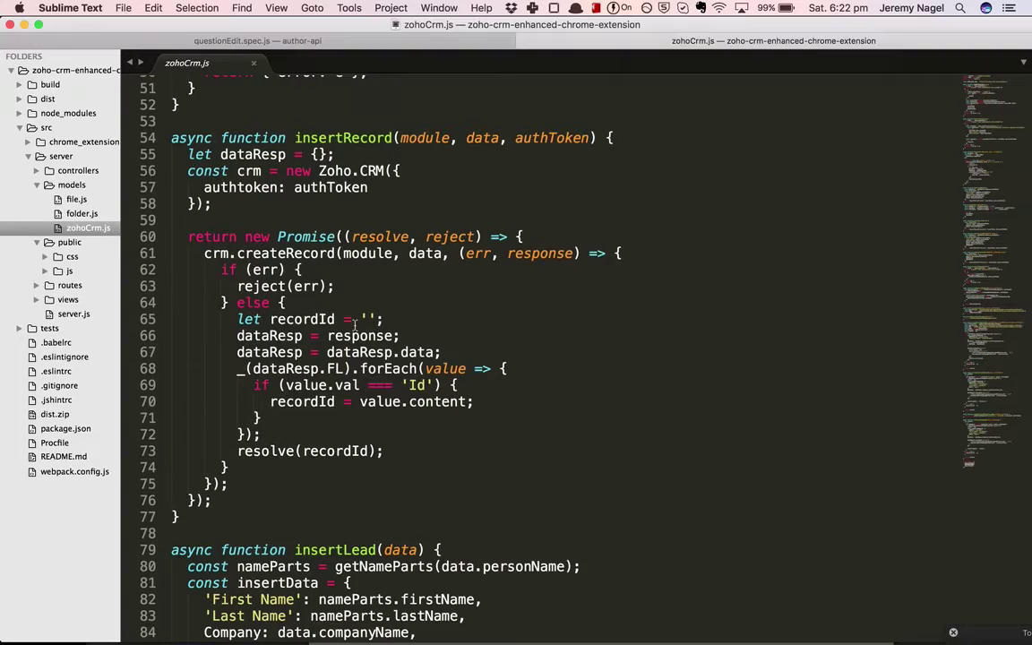
pyautogui.scroll(-1, 355, 322)
pyautogui.scroll(-12, 307, 329)
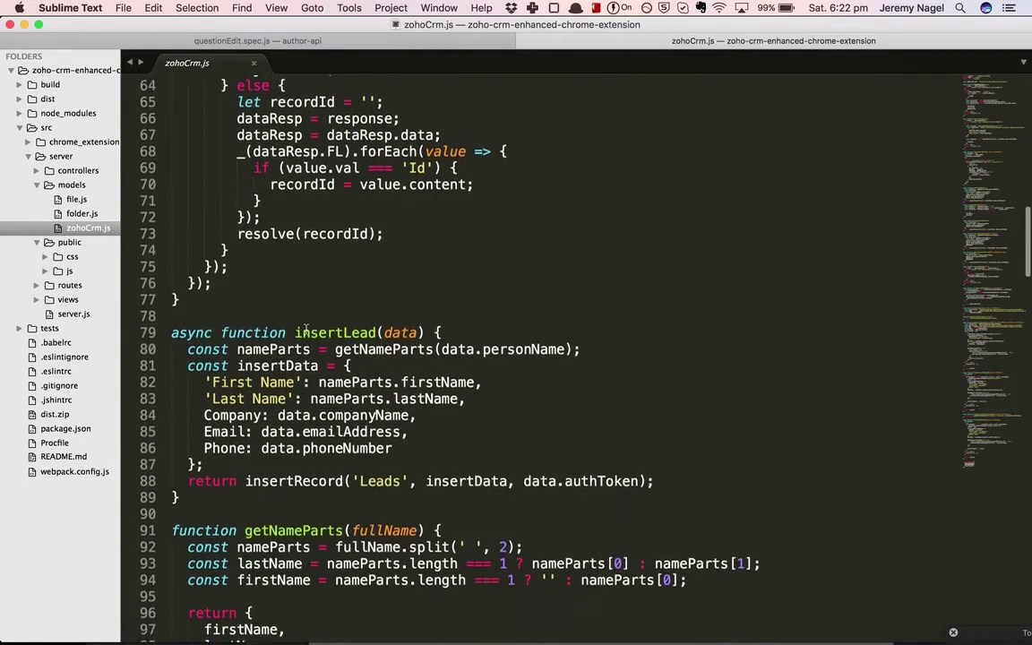
pyautogui.scroll(-7, 307, 331)
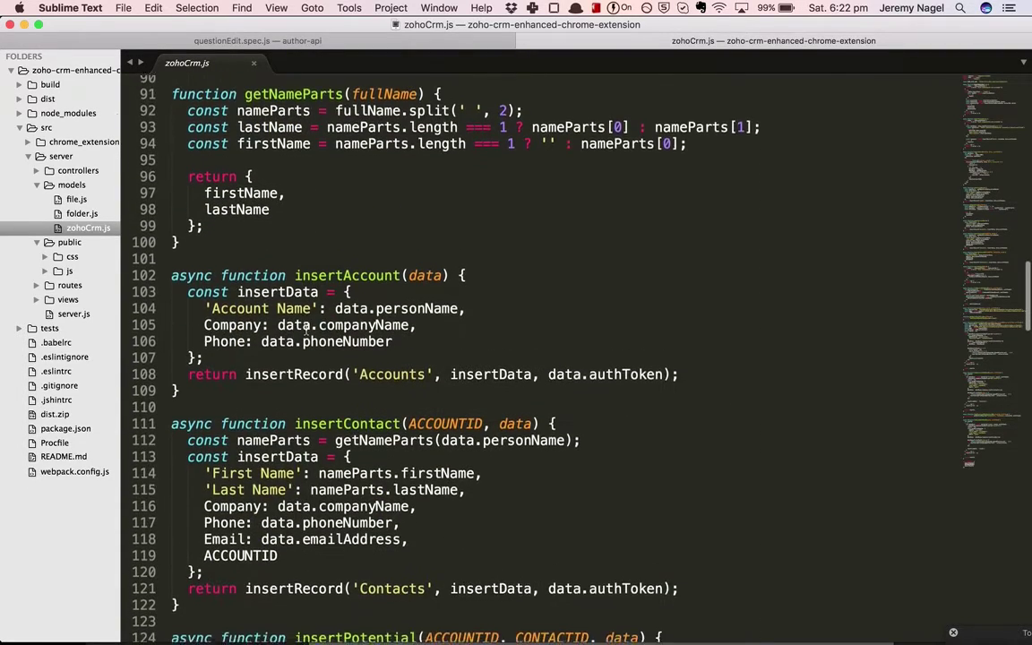
pyautogui.scroll(-5, 307, 331)
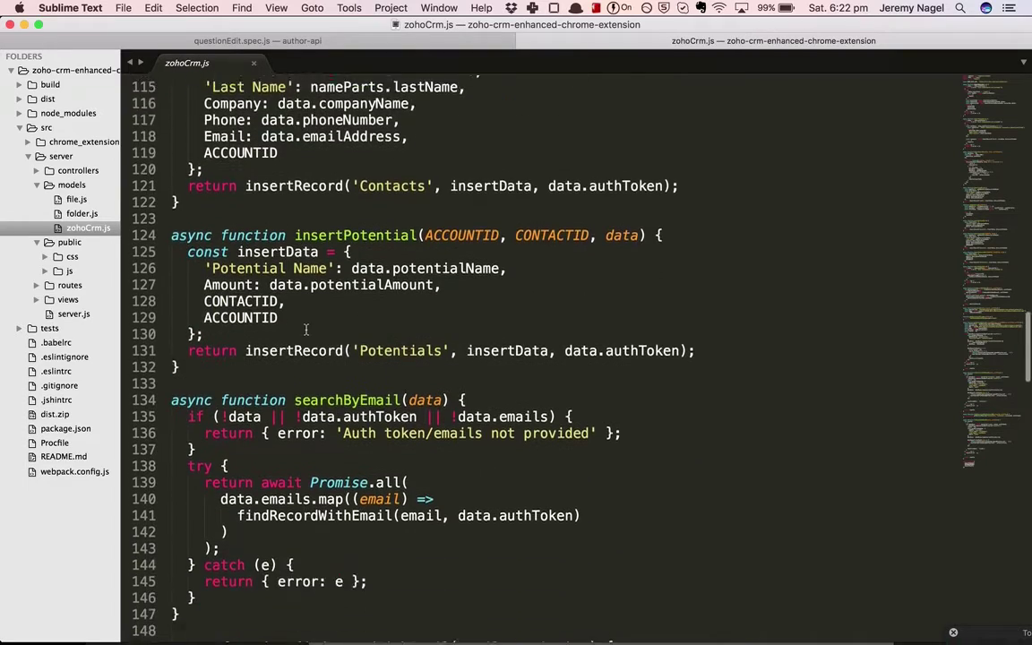
pyautogui.scroll(-2, 307, 325)
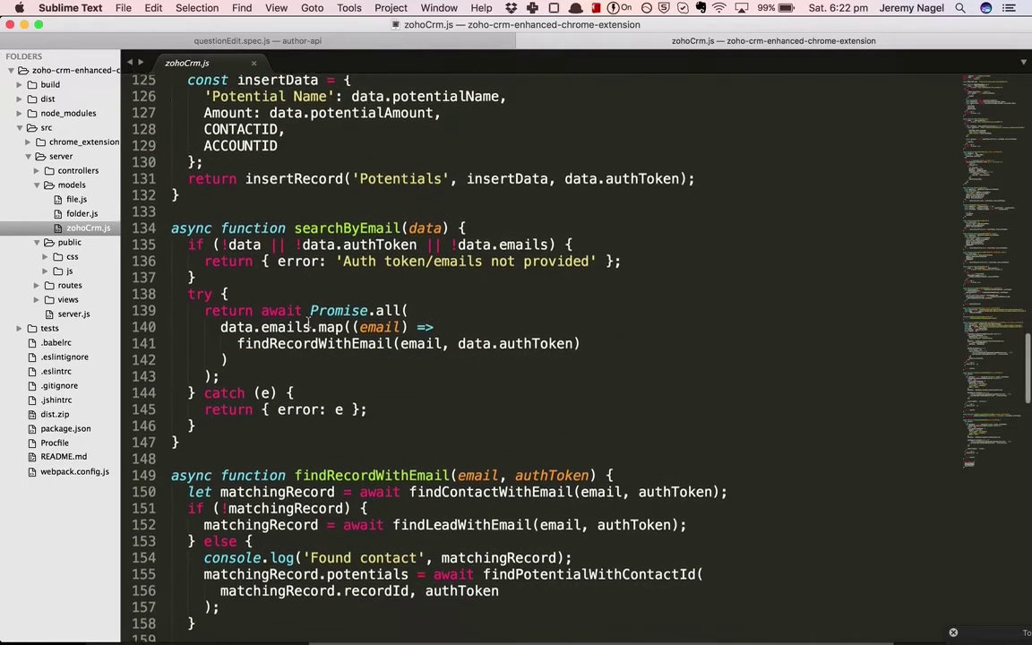
pyautogui.scroll(-3, 312, 387)
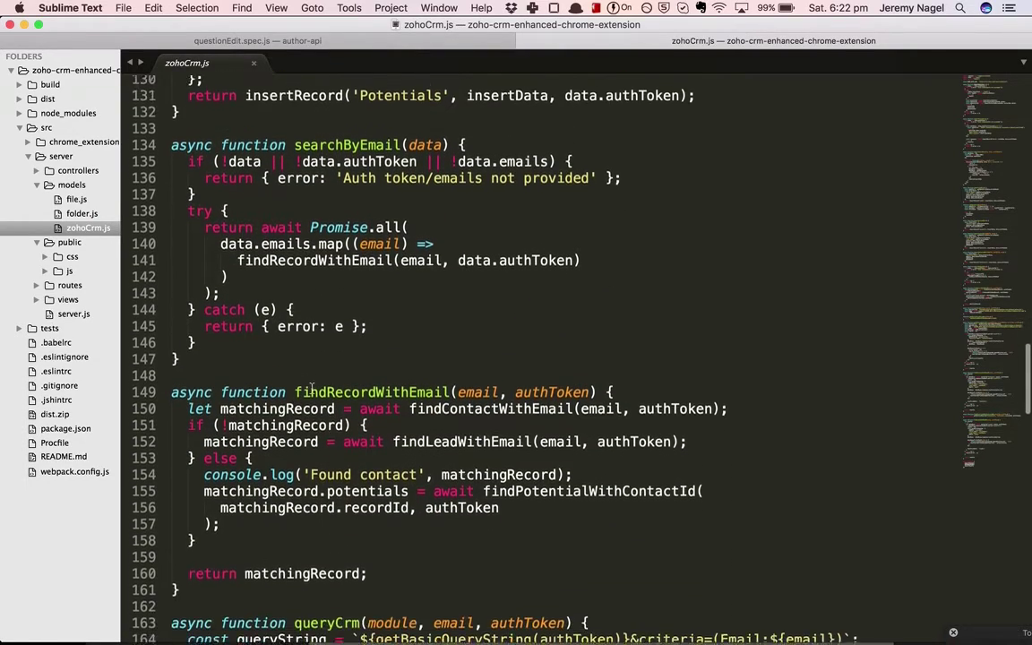
pyautogui.scroll(-6, 532, 452)
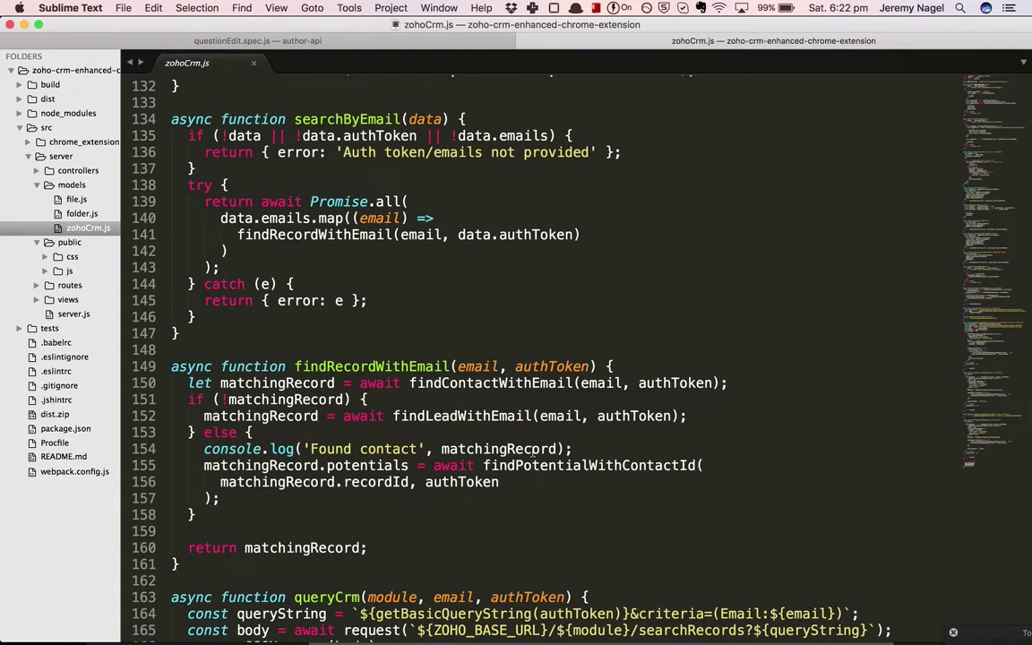
pyautogui.scroll(-3, 443, 540)
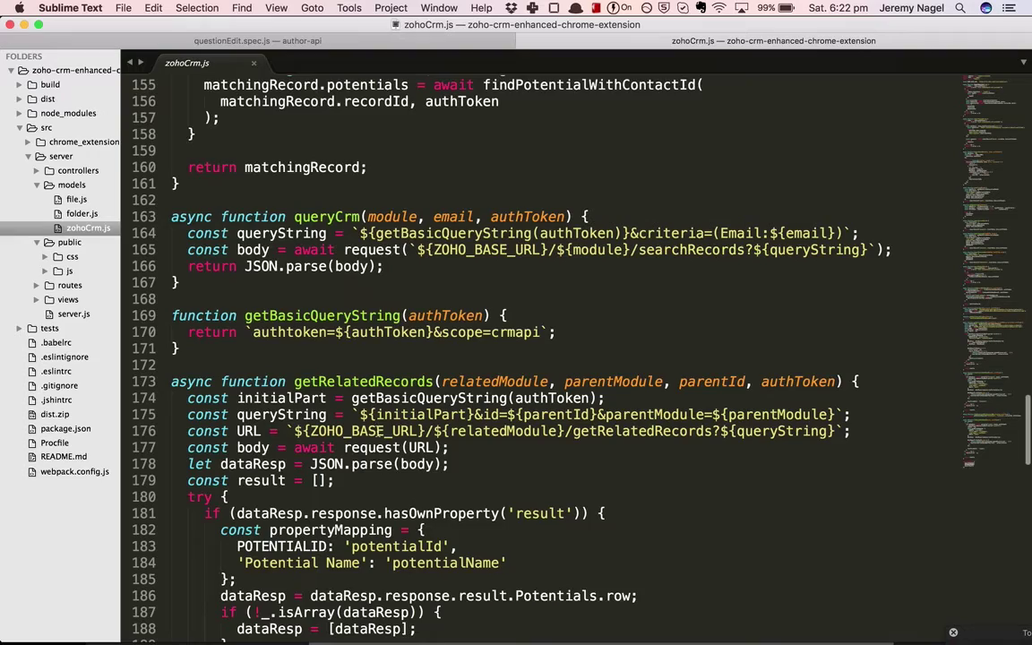
pyautogui.scroll(-5, 377, 432)
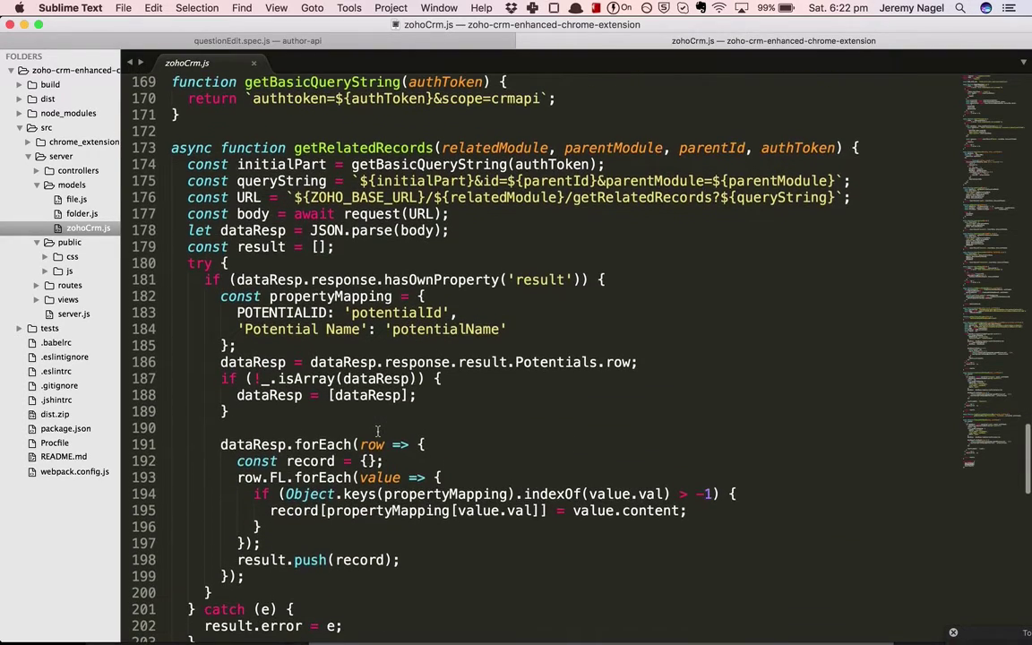
pyautogui.scroll(-8, 377, 431)
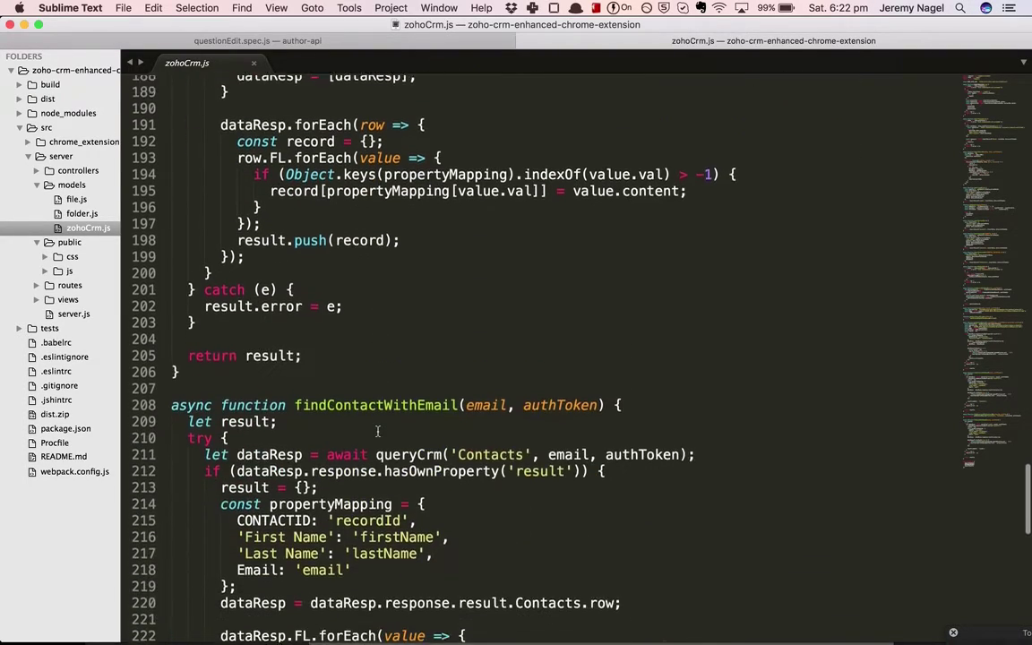
pyautogui.scroll(-3, 388, 429)
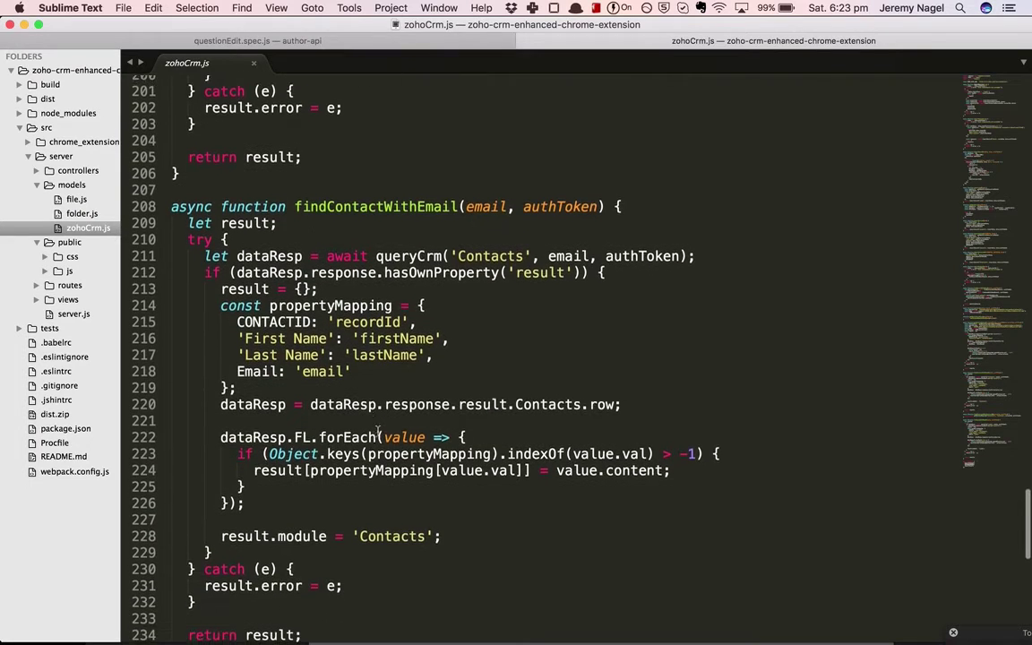
# - Search for queryCrm and jump back to its definition, noting the searchRecords request URL
pyautogui.doubleClick(405, 242)
pyautogui.press('super+f')
pyautogui.press('super+g')
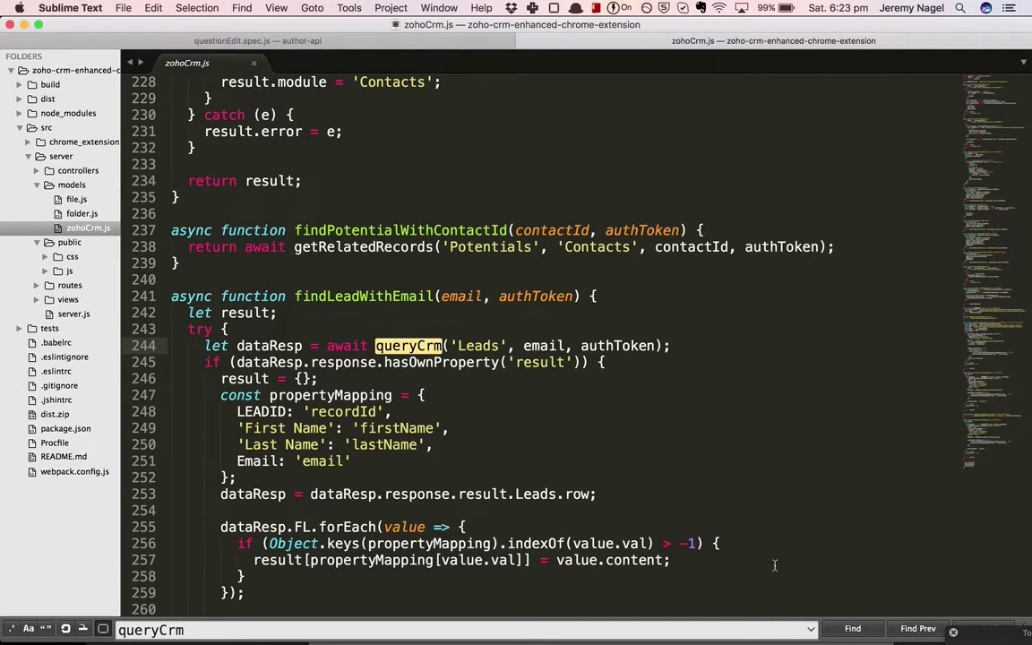
pyautogui.press('super+shift+g')
pyautogui.press('super+shift+g')
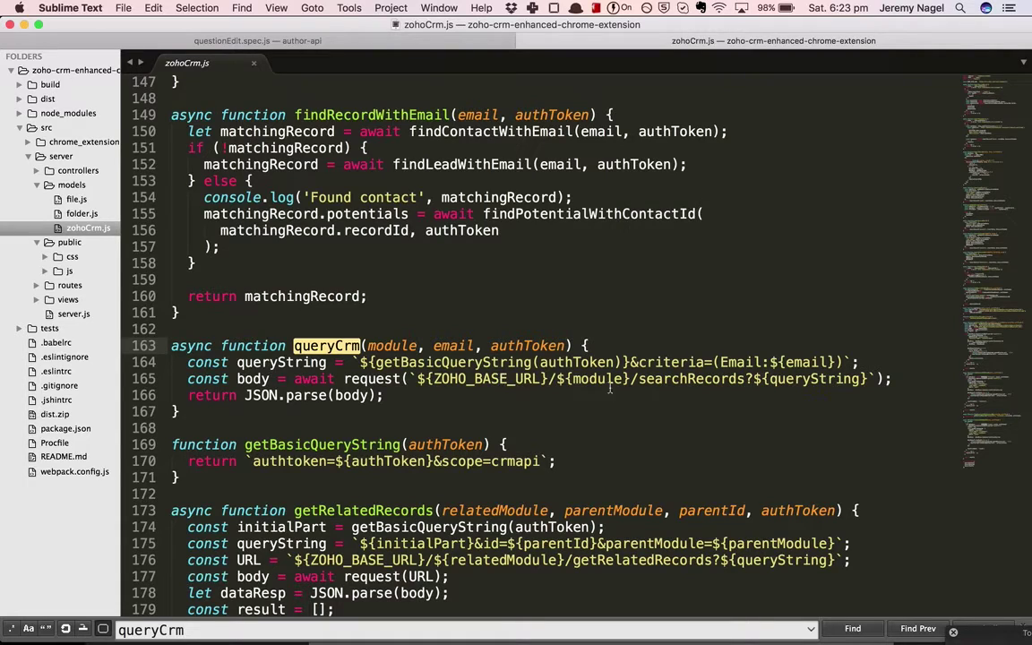
pyautogui.doubleClick(673, 379)
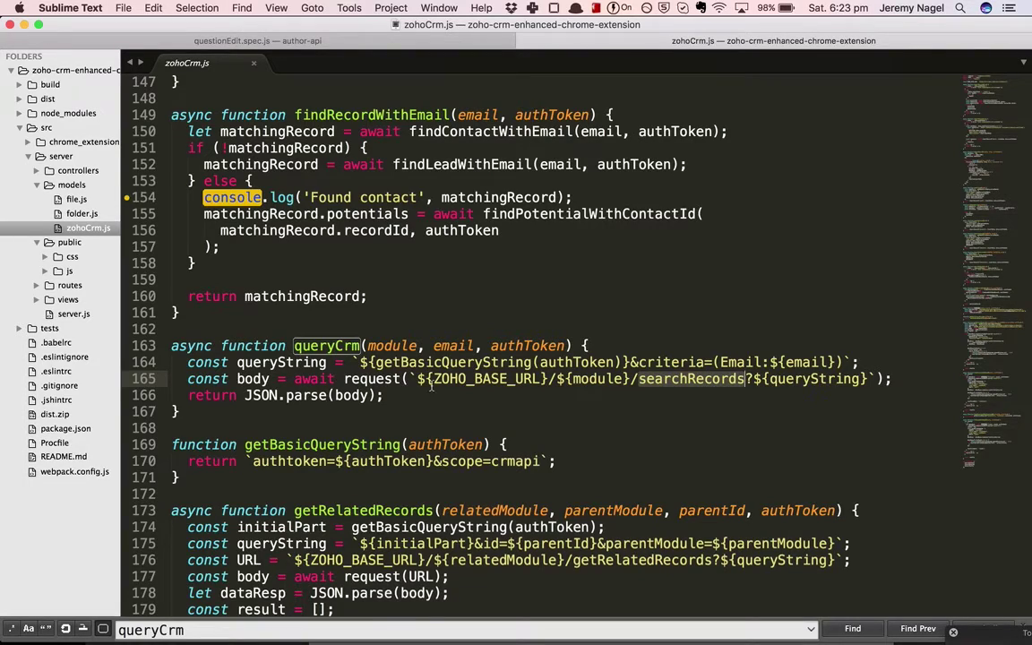
# - Scroll through zohoCrm.js, highlighting the insertPotential function along the way
pyautogui.scroll(20, 431, 387)
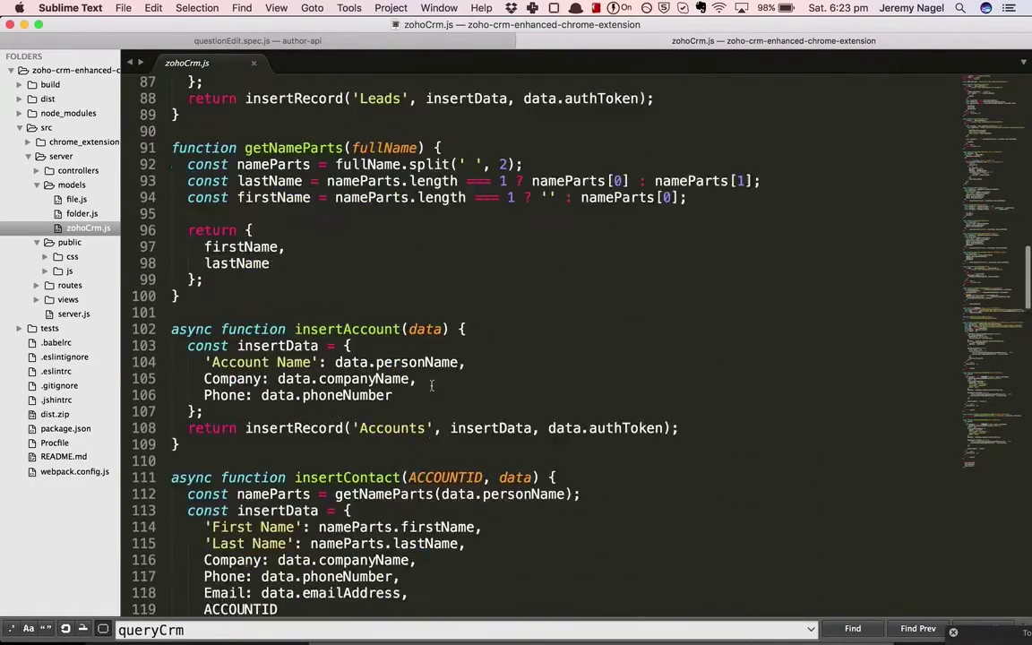
pyautogui.scroll(13, 431, 386)
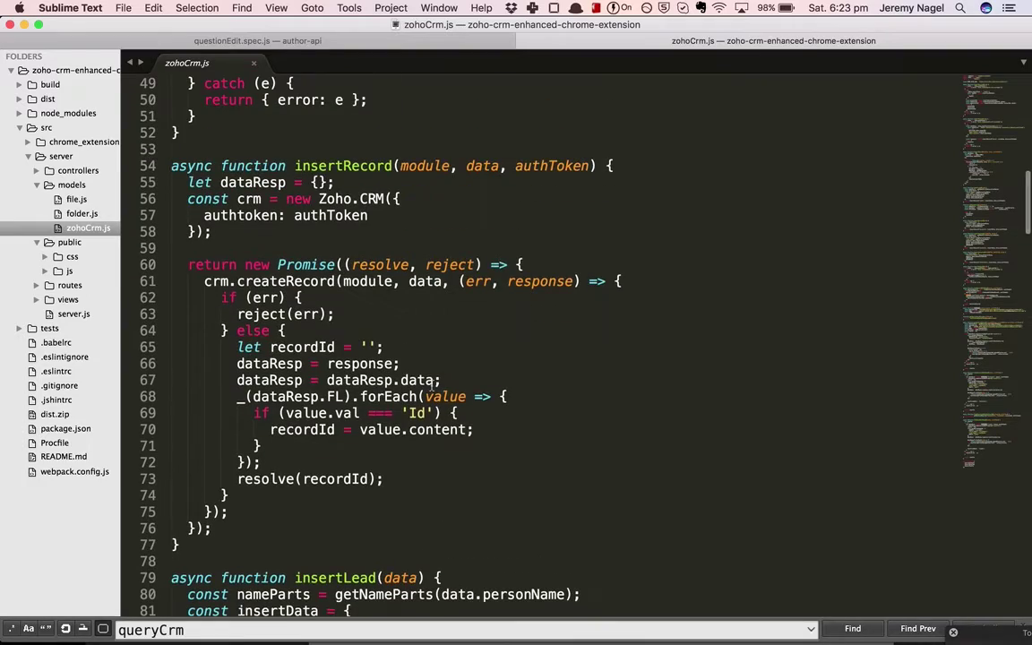
pyautogui.scroll(8, 430, 376)
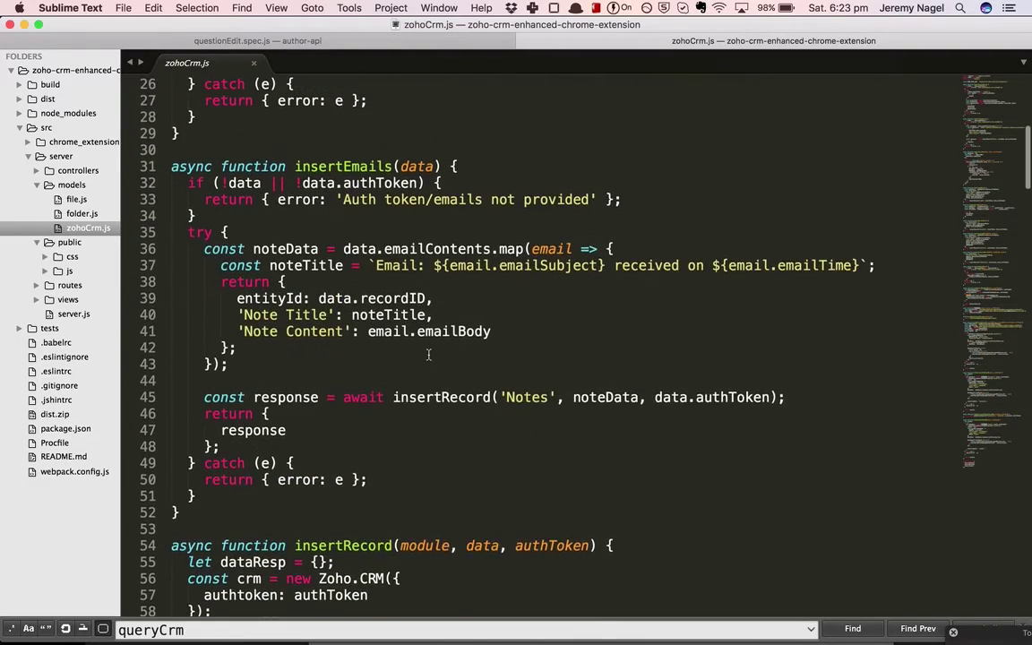
pyautogui.scroll(8, 428, 354)
pyautogui.scroll(-3, 428, 355)
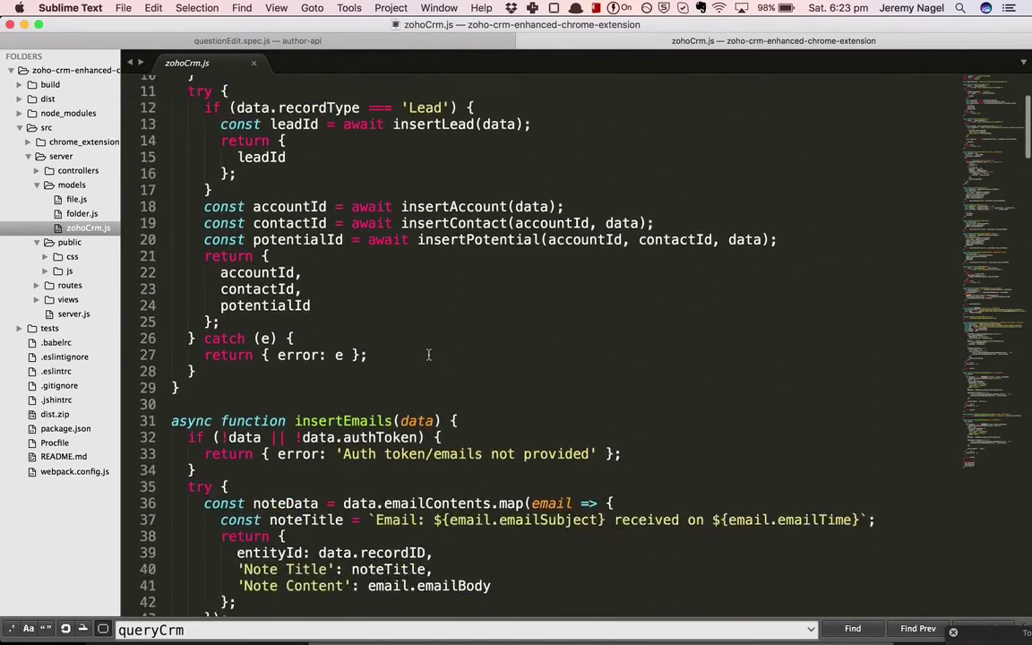
pyautogui.scroll(-20, 428, 354)
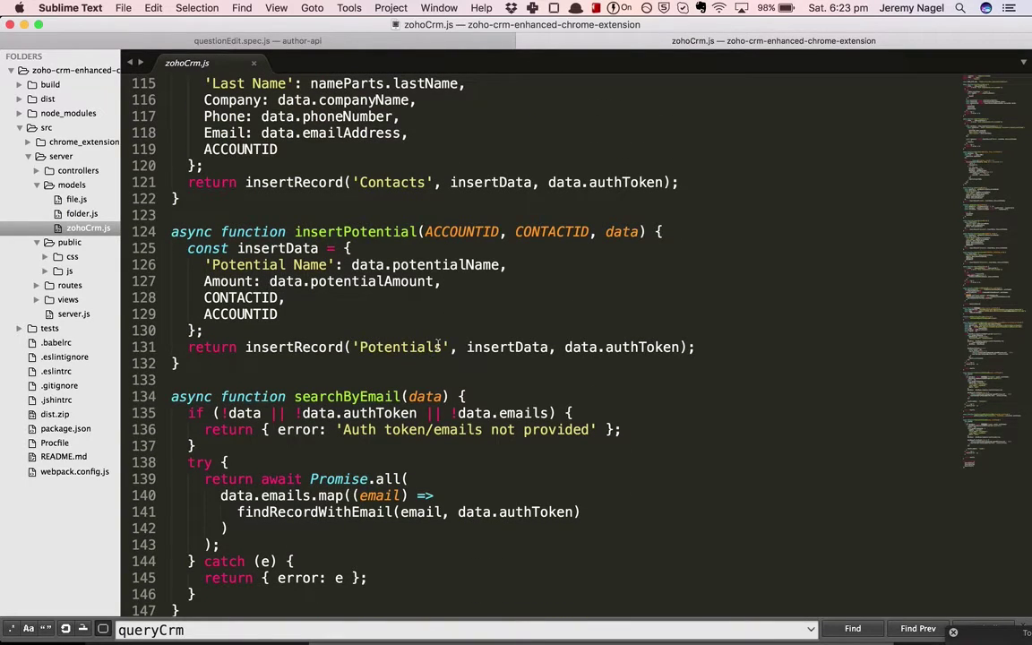
pyautogui.scroll(2, 421, 342)
pyautogui.doubleClick(349, 314)
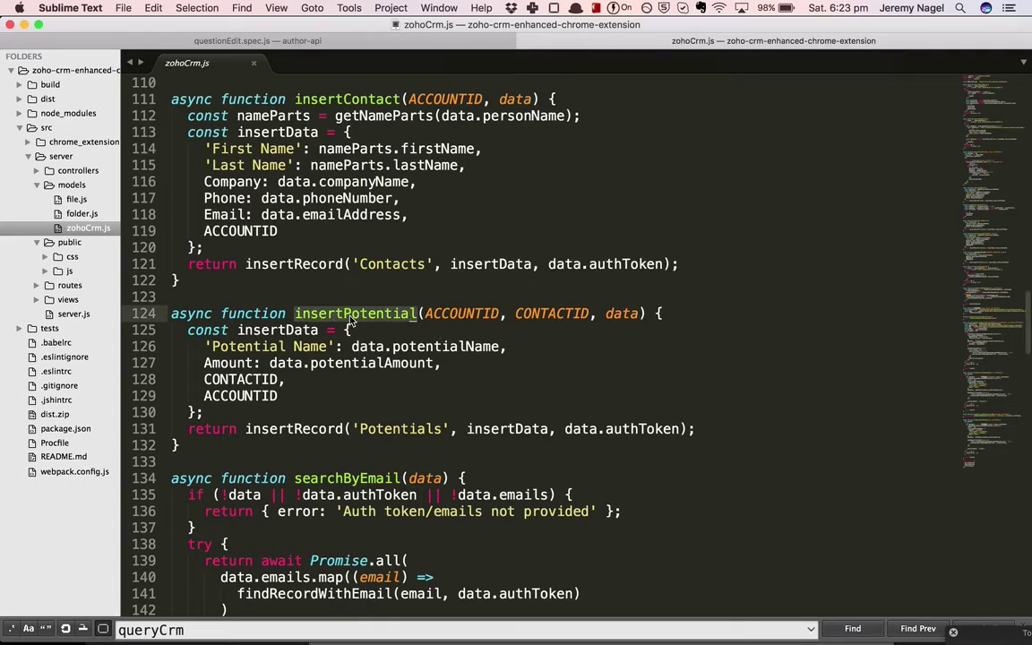
pyautogui.scroll(9, 363, 401)
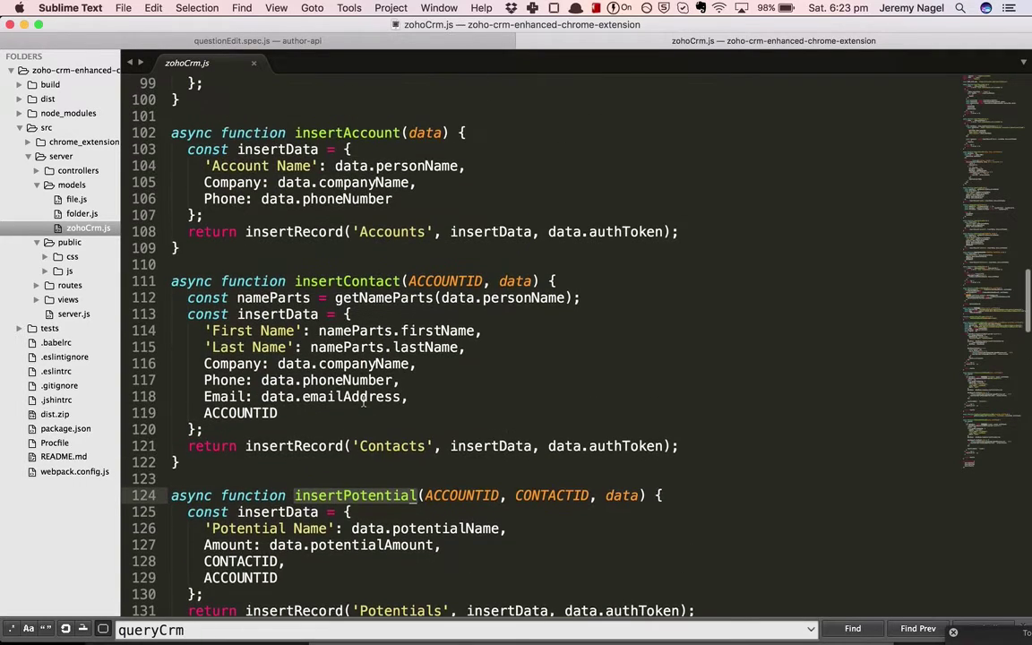
pyautogui.scroll(10, 358, 401)
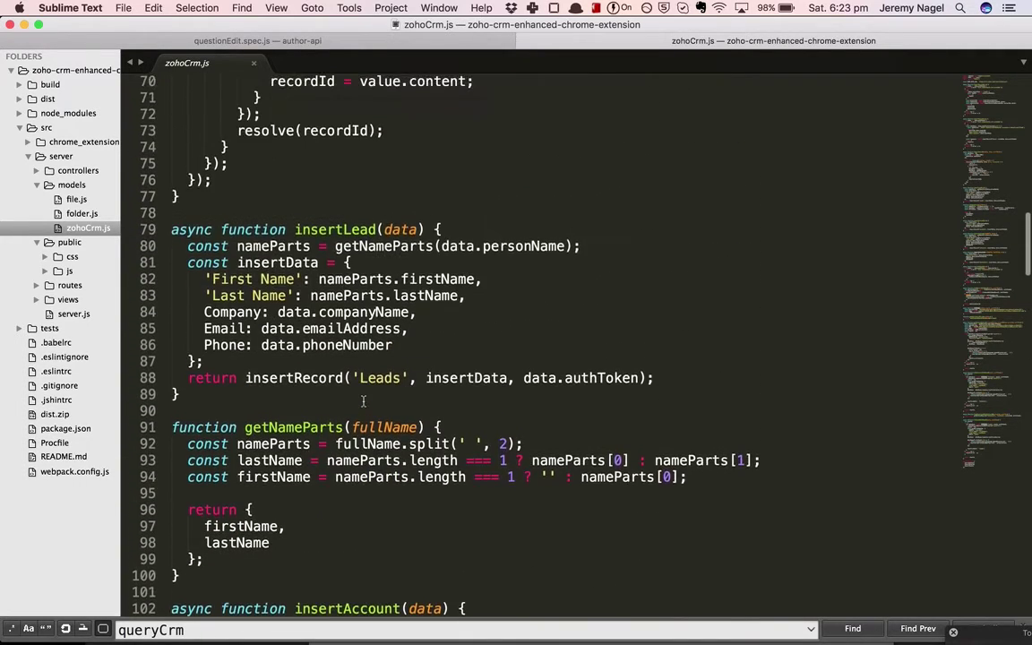
pyautogui.scroll(7, 363, 401)
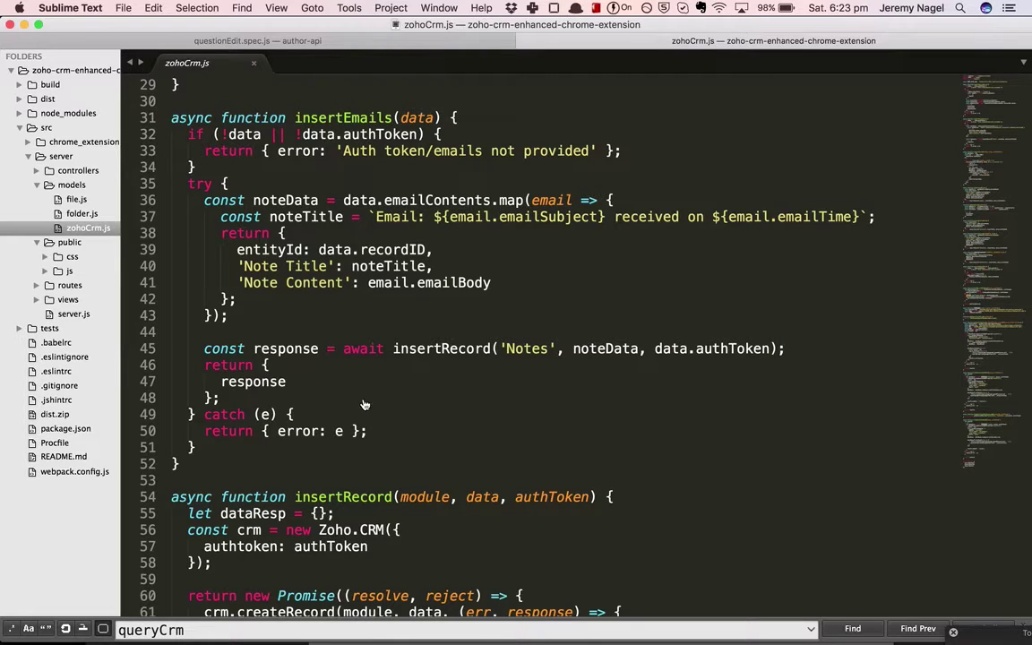
# - Switch to Chrome and open the Zoho CRM Setup page from the wrench menu
pyautogui.press('super+Tab')
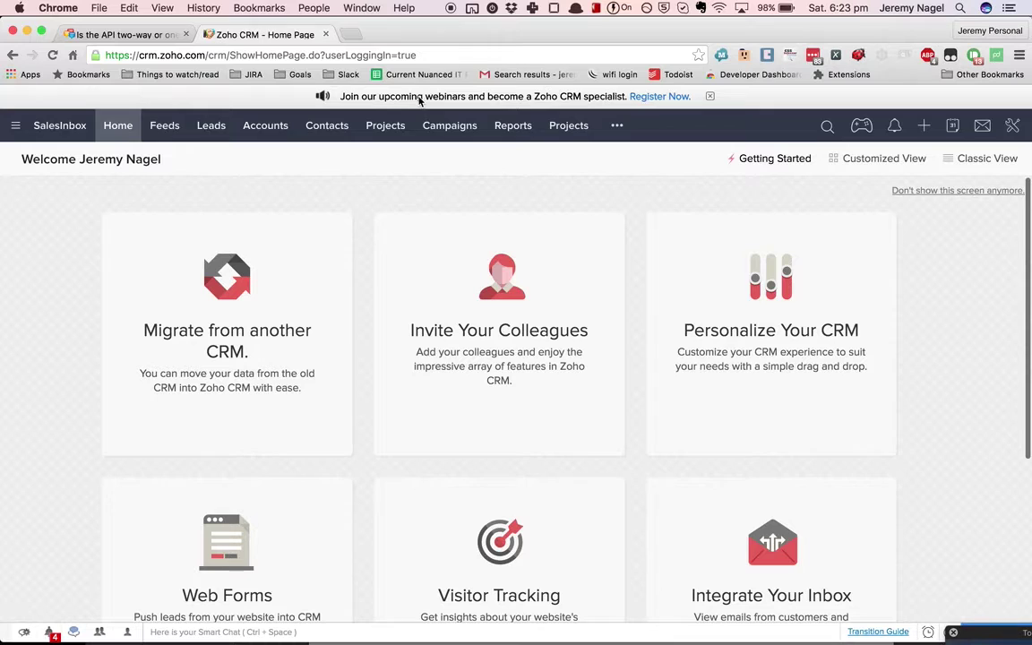
pyautogui.click(1011, 126)
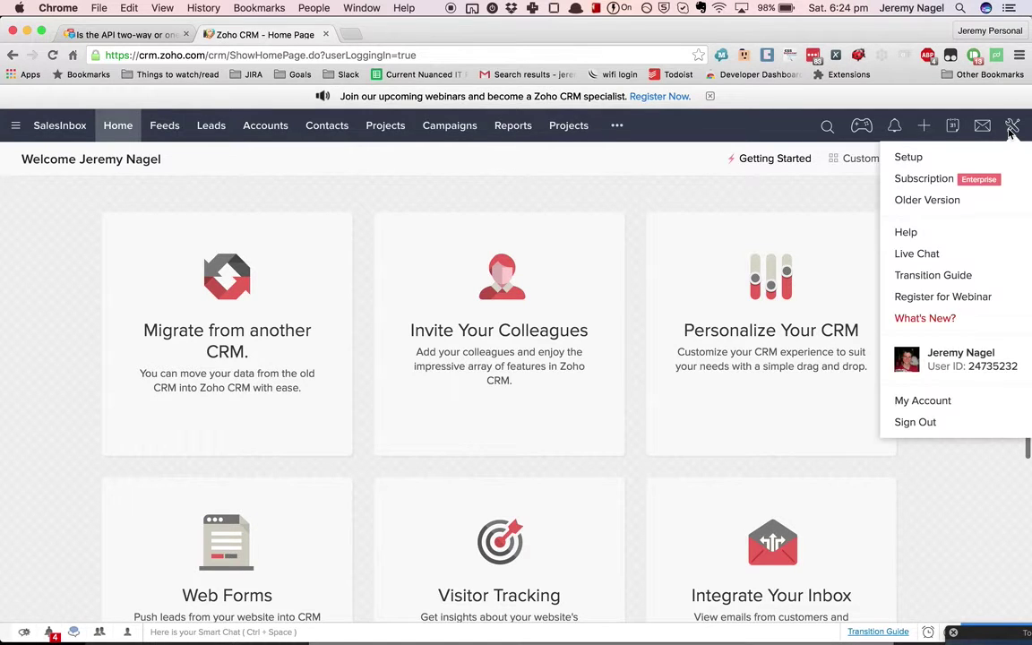
pyautogui.click(967, 162)
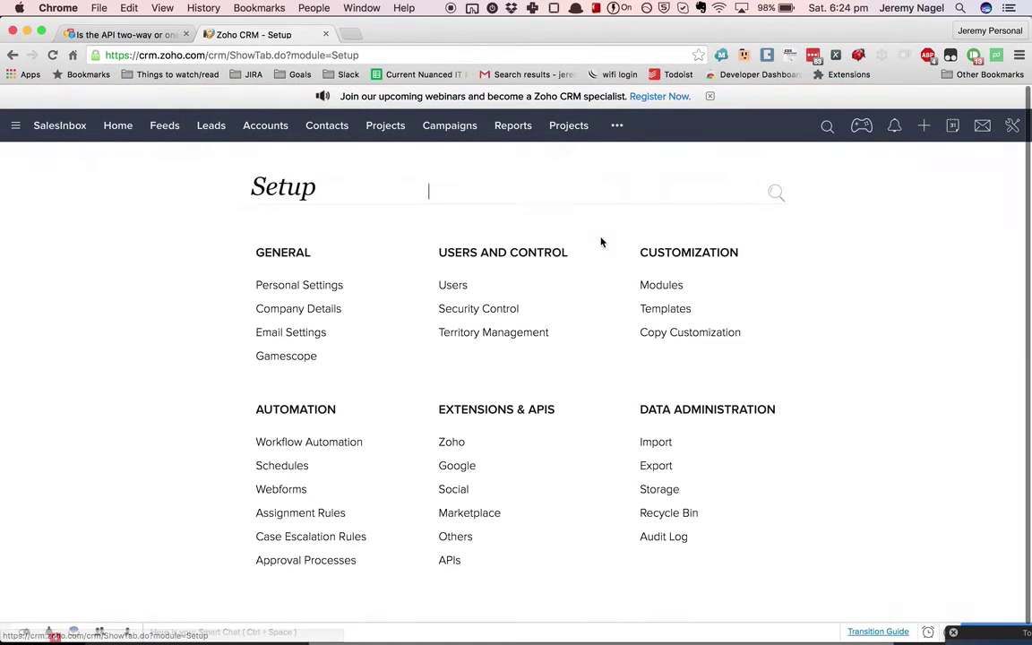
# - Create a new workflow rule for the Leads module named Test
pyautogui.click(314, 445)
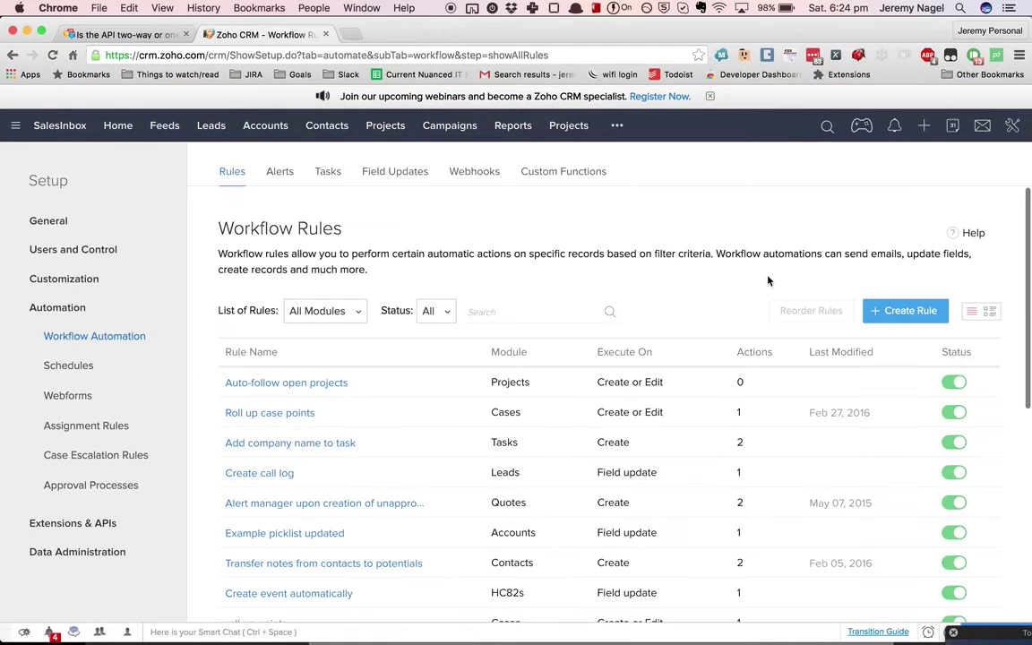
pyautogui.scroll(-4, 767, 281)
pyautogui.scroll(2, 806, 268)
pyautogui.click(931, 222)
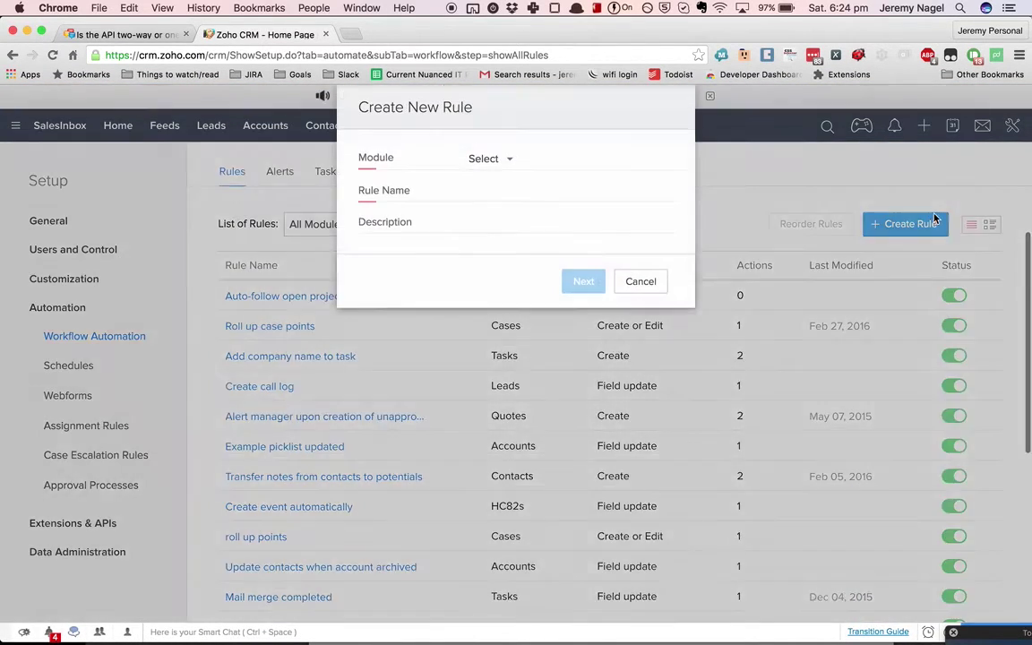
pyautogui.click(504, 161)
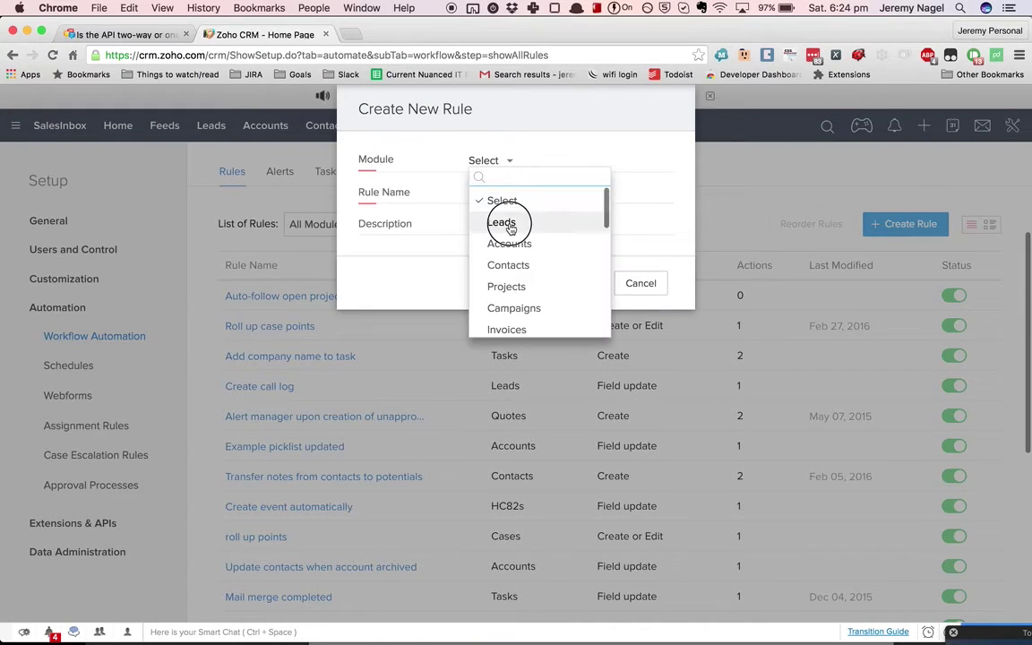
pyautogui.click(510, 226)
pyautogui.click(513, 194)
pyautogui.write('Test')
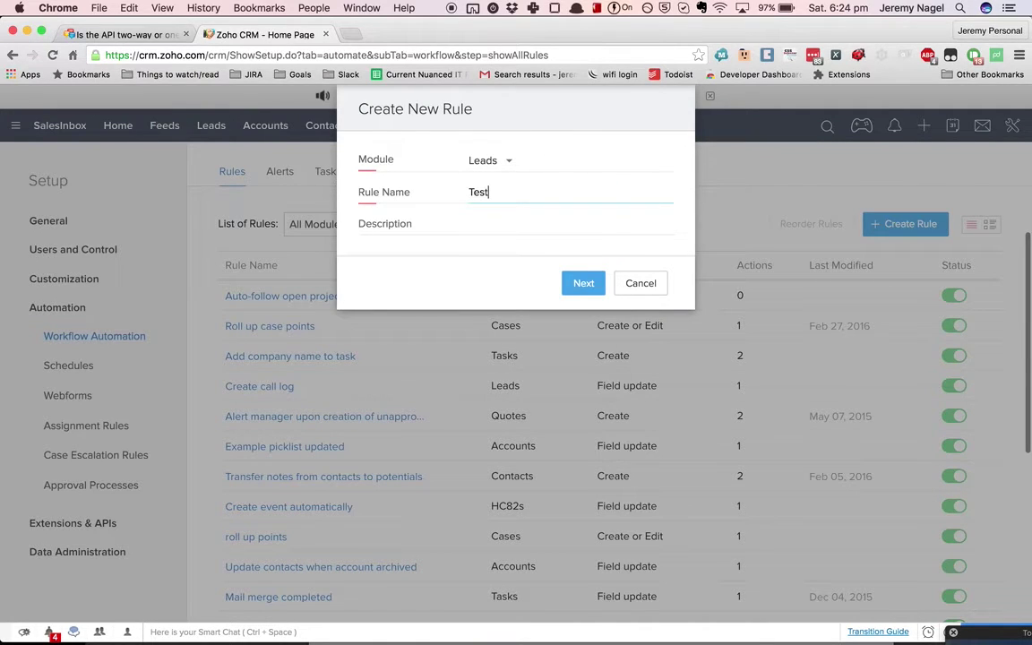
pyautogui.click(594, 283)
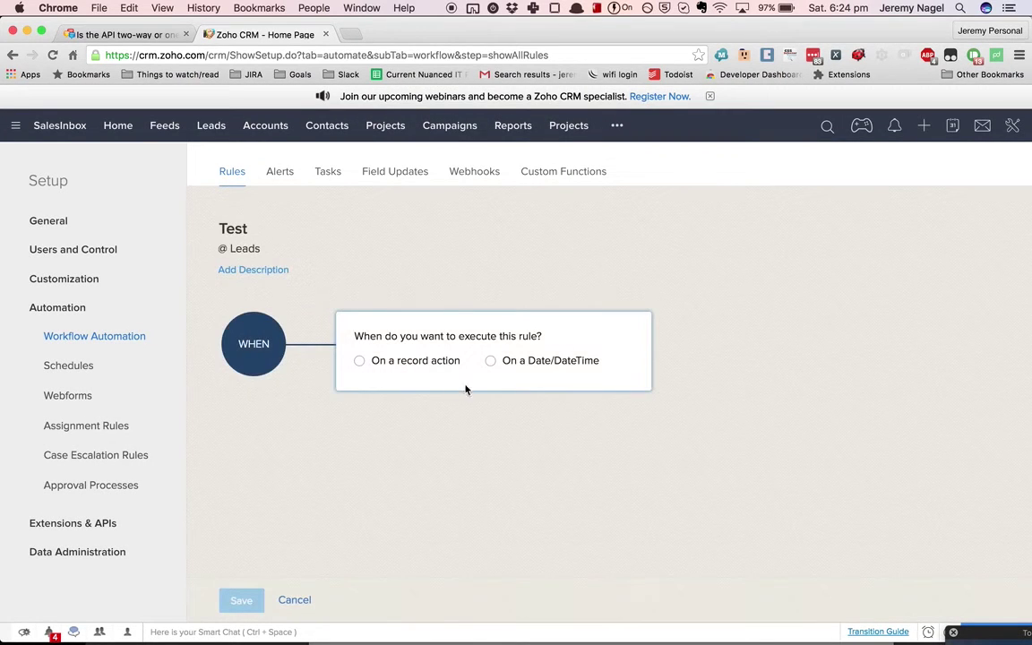
# - Make the rule trigger on a record action when the Country field is updated
pyautogui.click(400, 360)
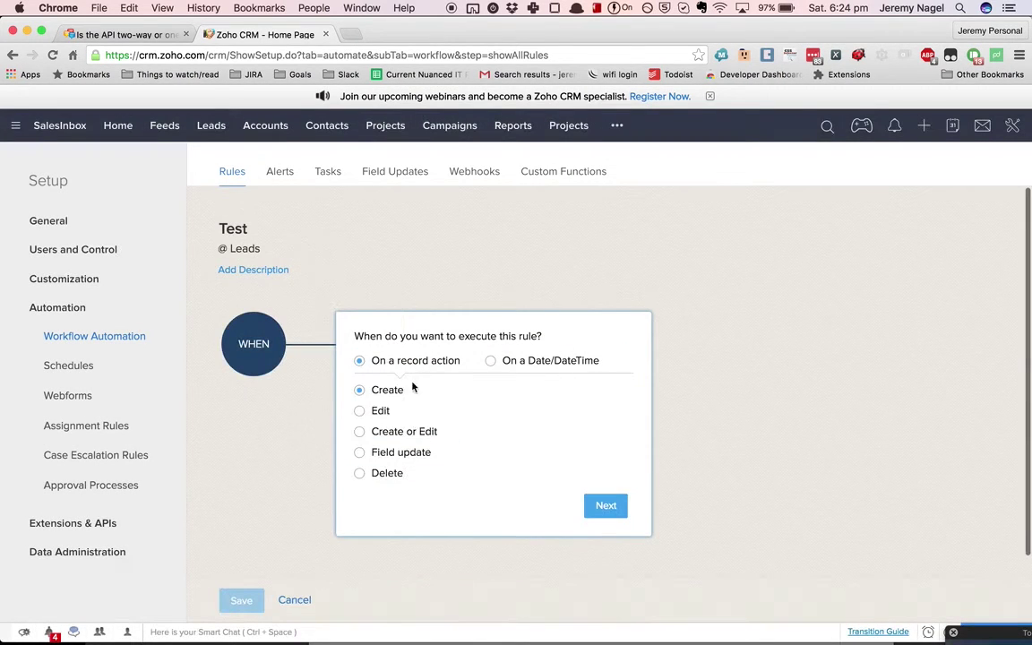
pyautogui.click(403, 453)
pyautogui.click(403, 486)
pyautogui.scroll(-1, 426, 421)
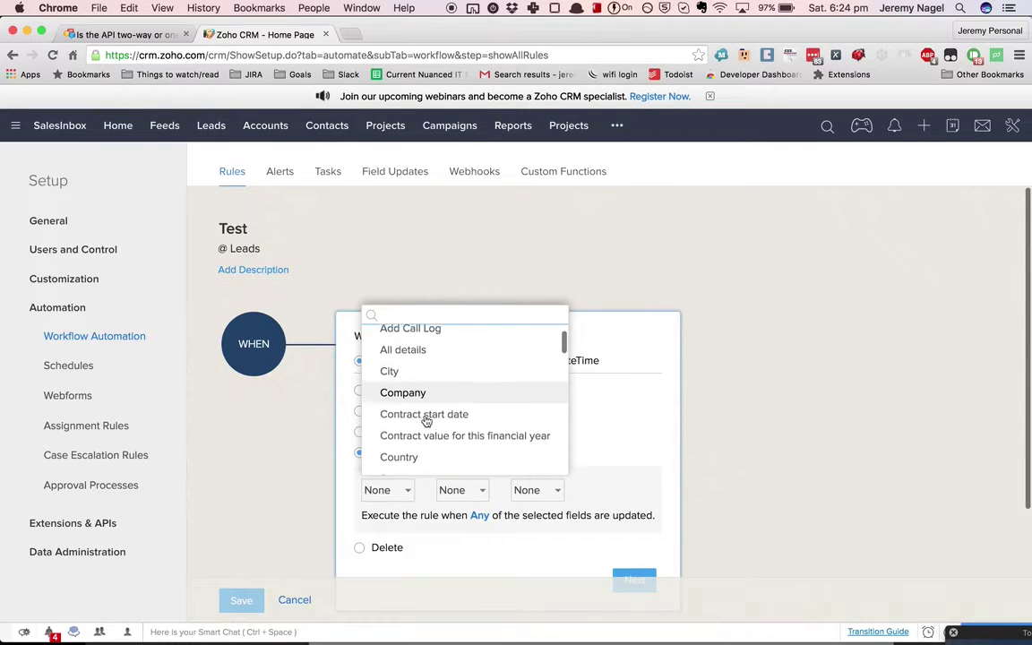
pyautogui.scroll(-1, 426, 420)
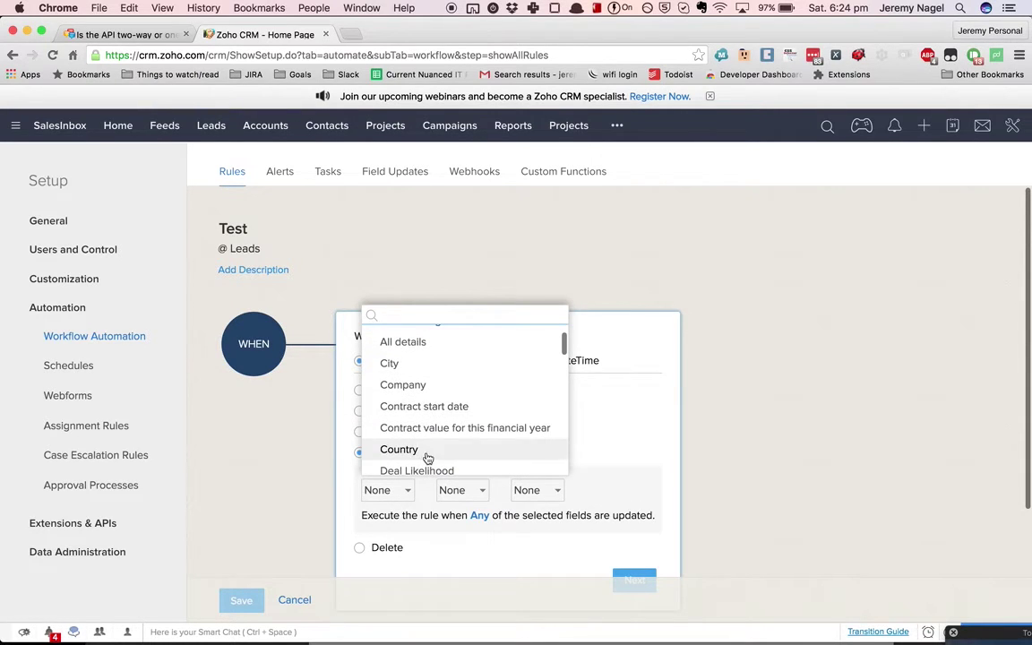
pyautogui.click(400, 449)
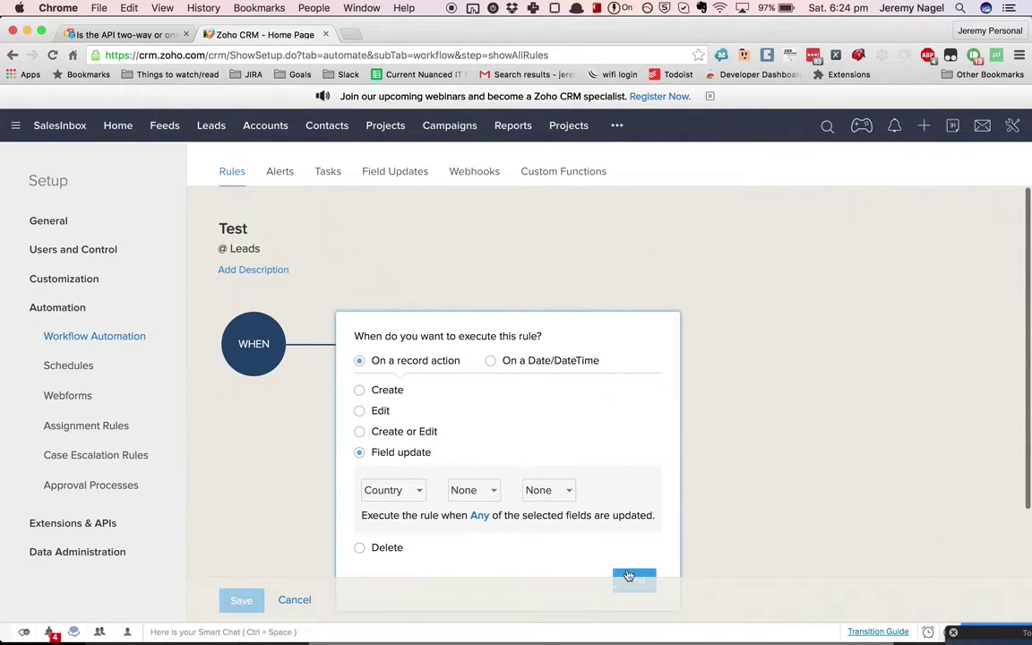
pyautogui.click(635, 488)
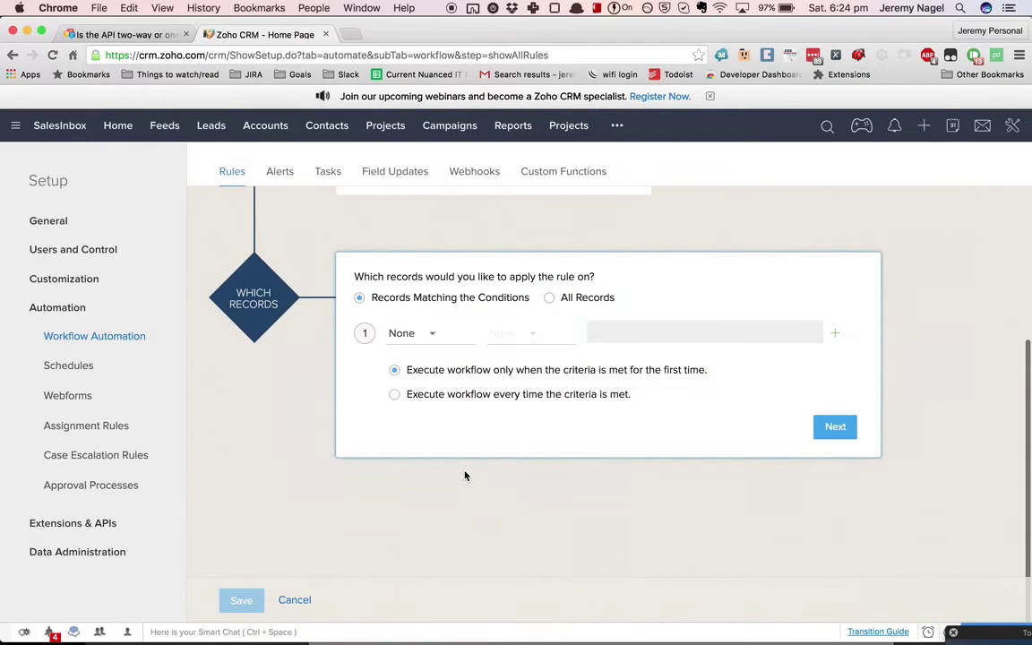
# - Apply the rule to all records and add a webhook as the instant action
pyautogui.click(842, 425)
pyautogui.click(602, 237)
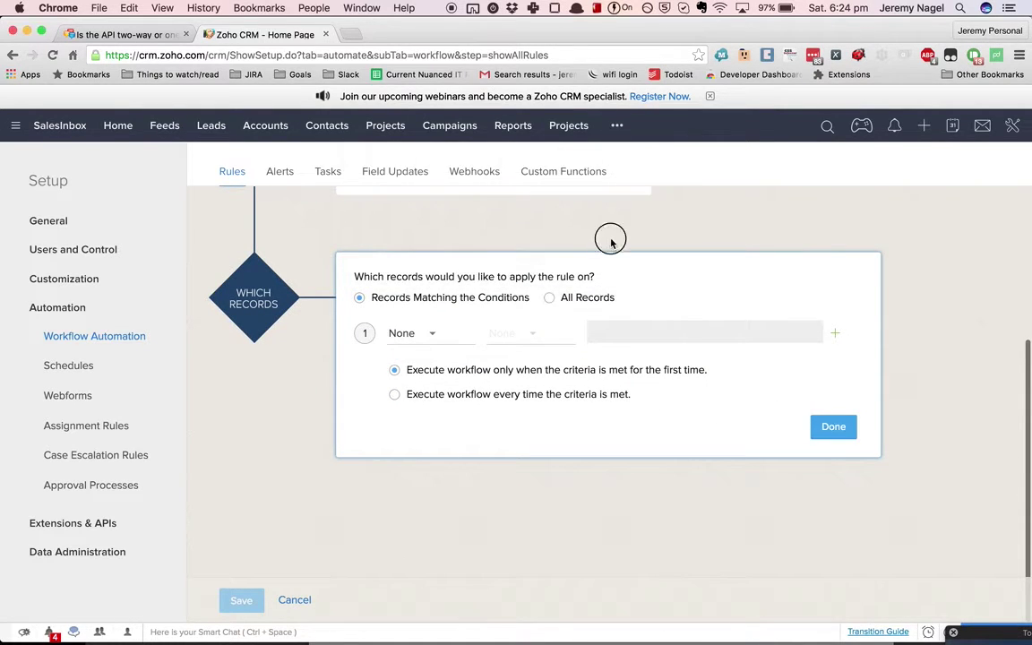
pyautogui.click(550, 299)
pyautogui.click(604, 427)
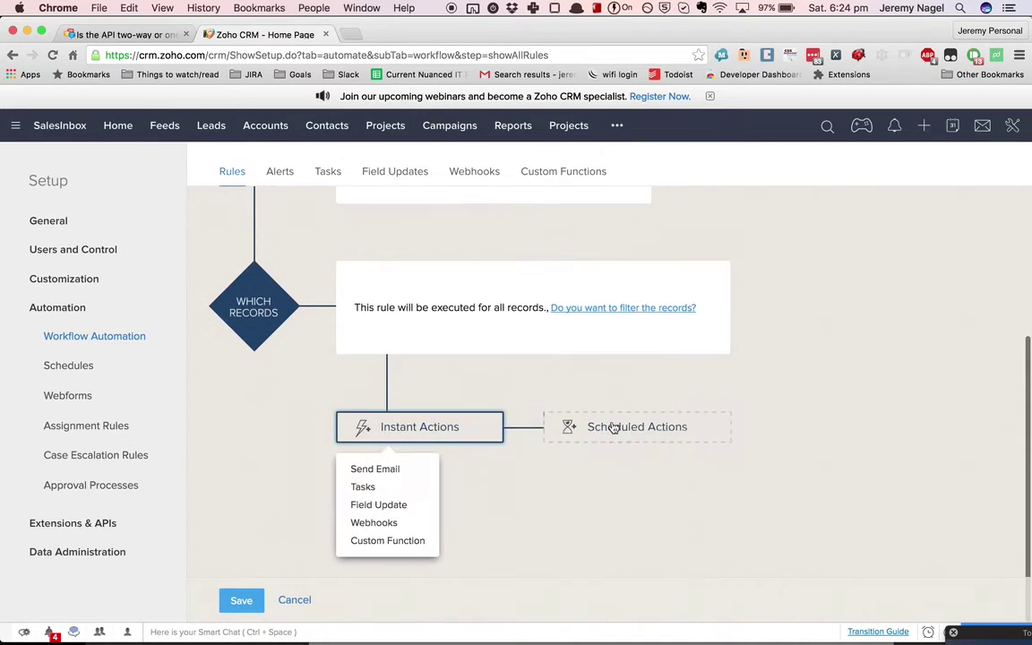
pyautogui.click(390, 524)
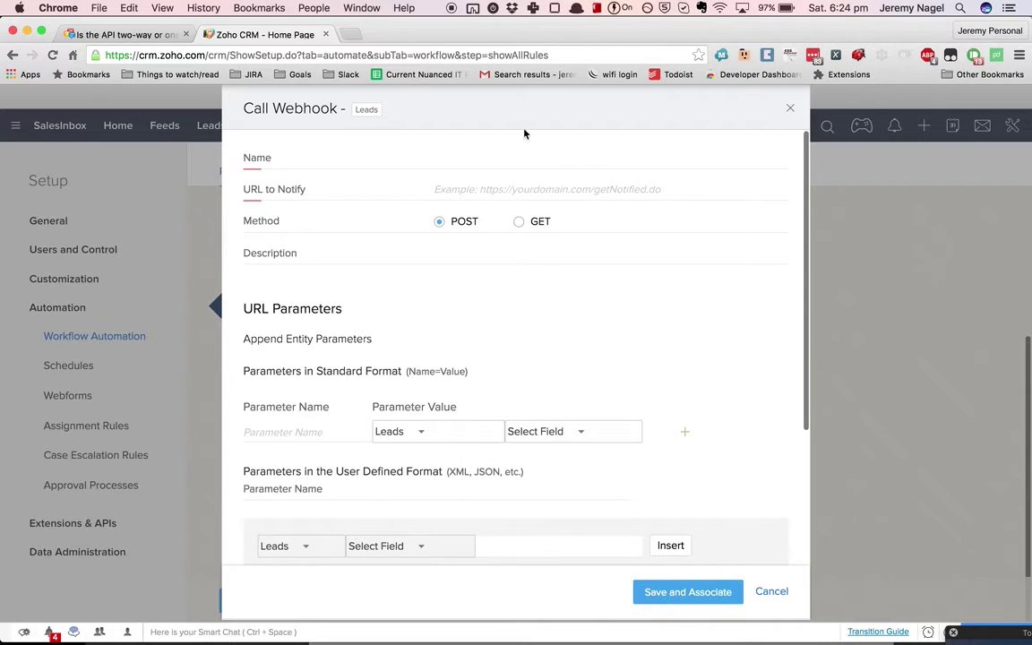
pyautogui.click(493, 190)
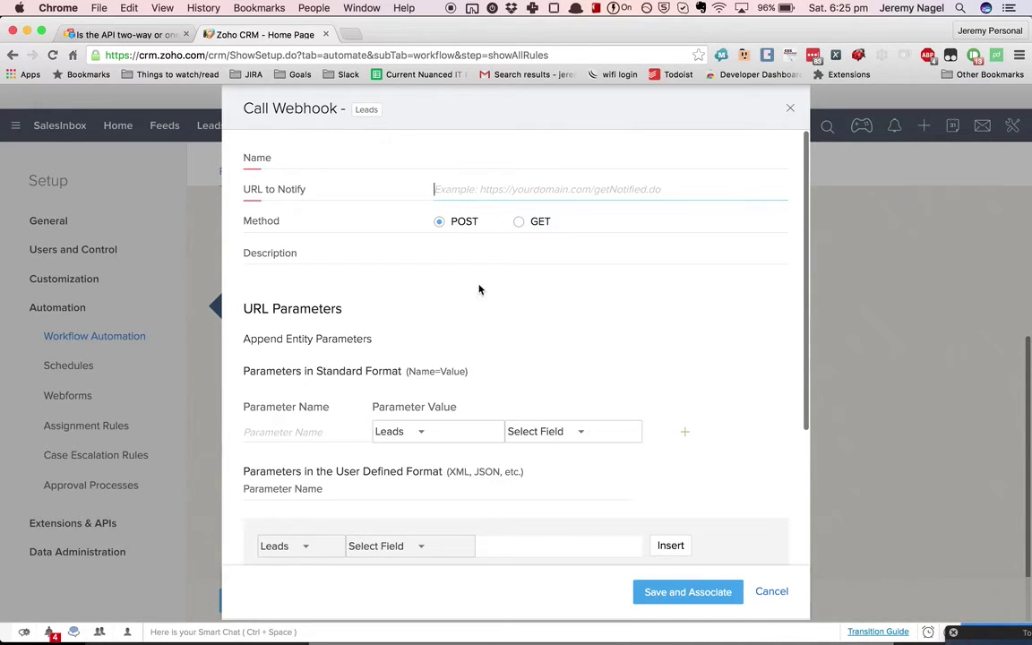
pyautogui.scroll(-3, 466, 335)
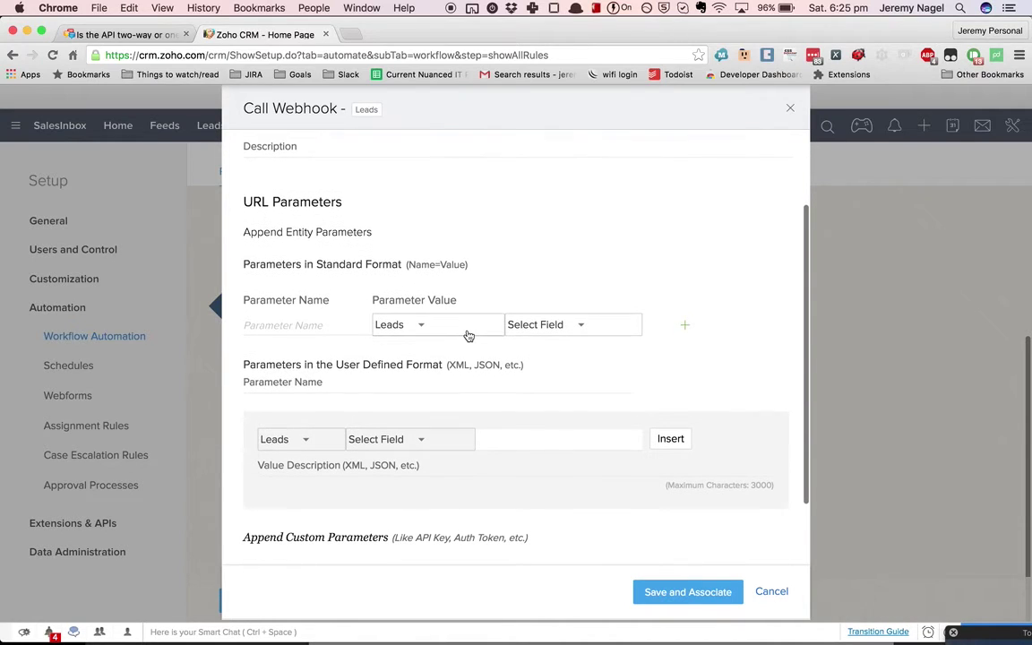
pyautogui.click(304, 326)
pyautogui.scroll(2, 373, 239)
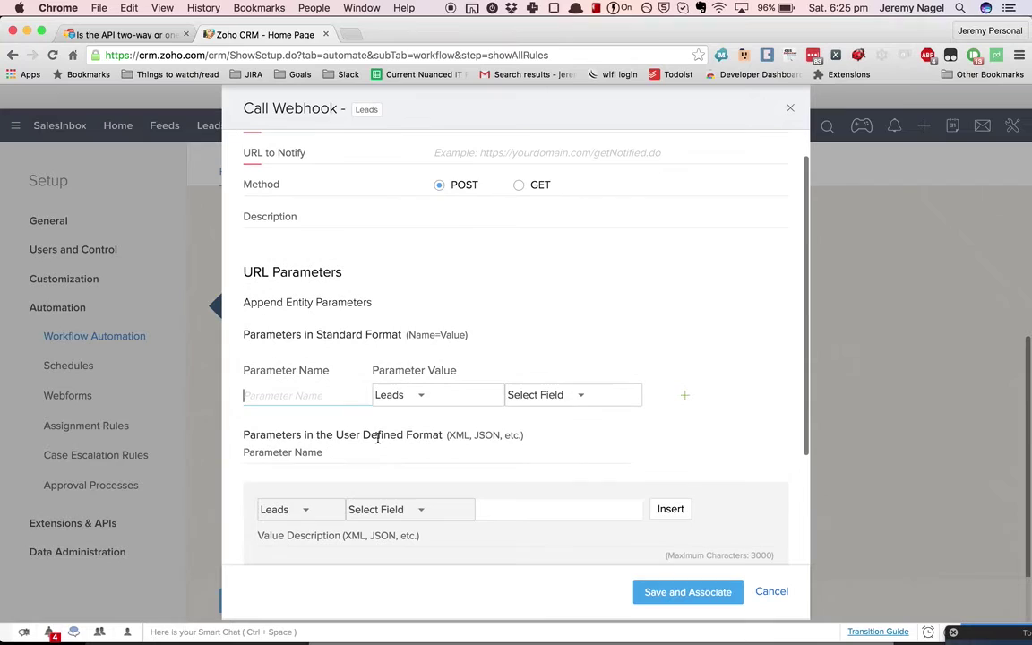
pyautogui.moveTo(242, 271); pyautogui.dragTo(391, 271)
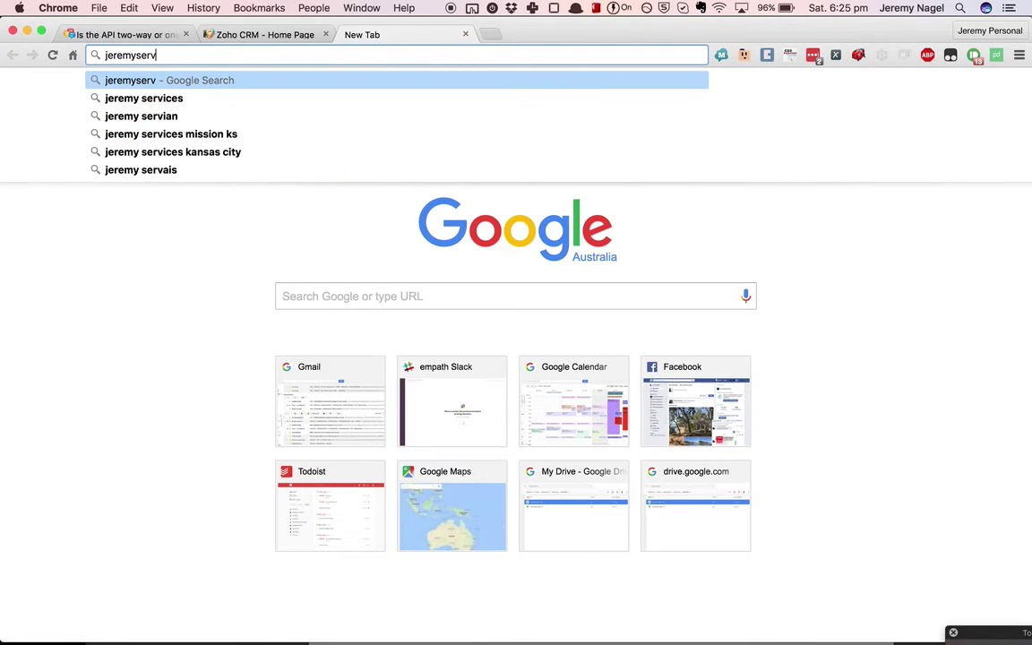
# - Enter jeremyservice.herokuapp.com?lead_id=12321321 in the new tab and select its base service address
pyautogui.press('BackSpace')
pyautogui.press('BackSpace')
pyautogui.press('BackSpace')
pyautogui.press('BackSpace')
pyautogui.write('ser')
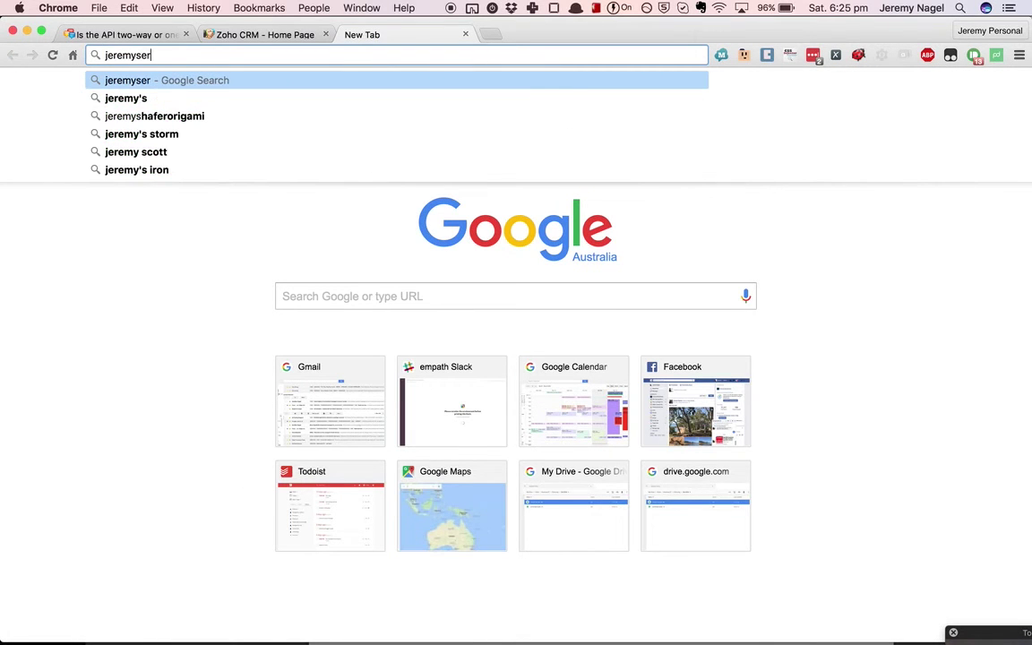
pyautogui.write('vice.herokuap')
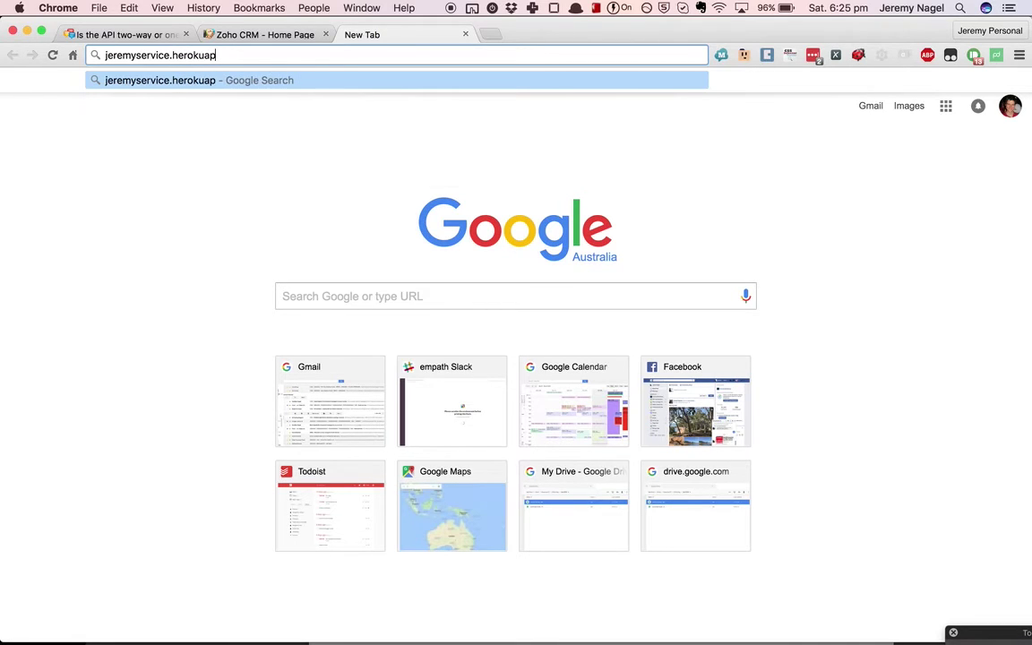
pyautogui.write('p.com?lea')
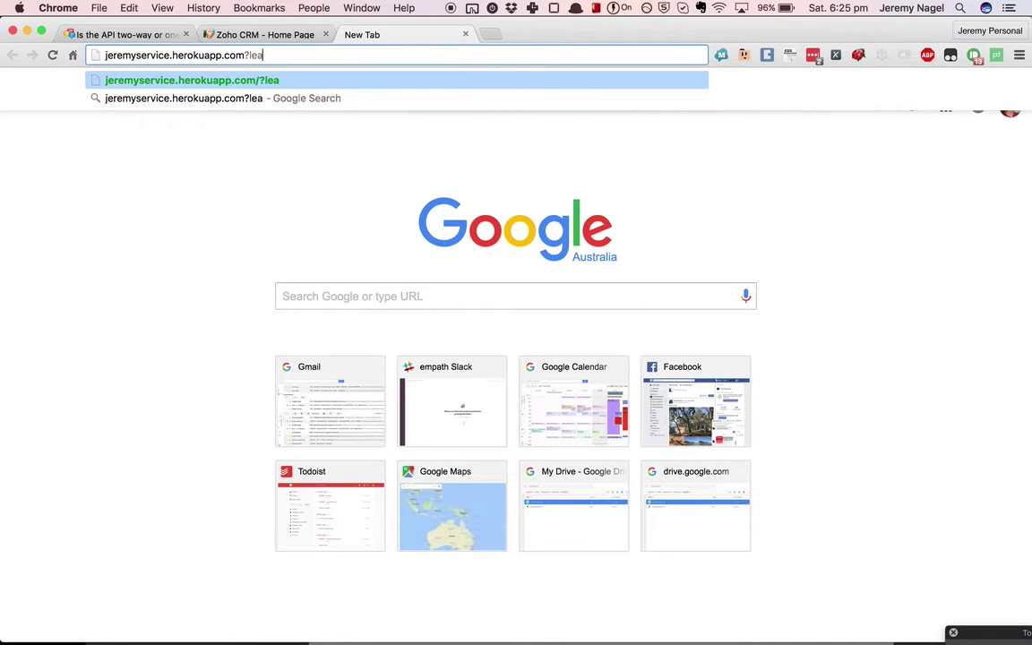
pyautogui.write('d_id=12321321')
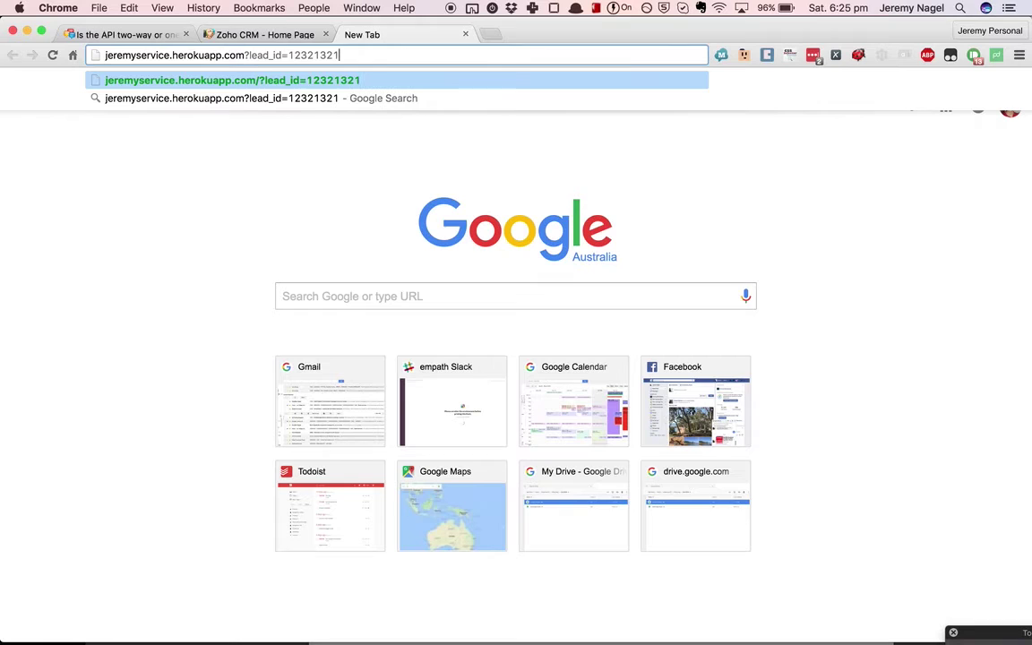
pyautogui.moveTo(247, 55); pyautogui.dragTo(52, 55)
pyautogui.hotkey('ctrl', 'c')
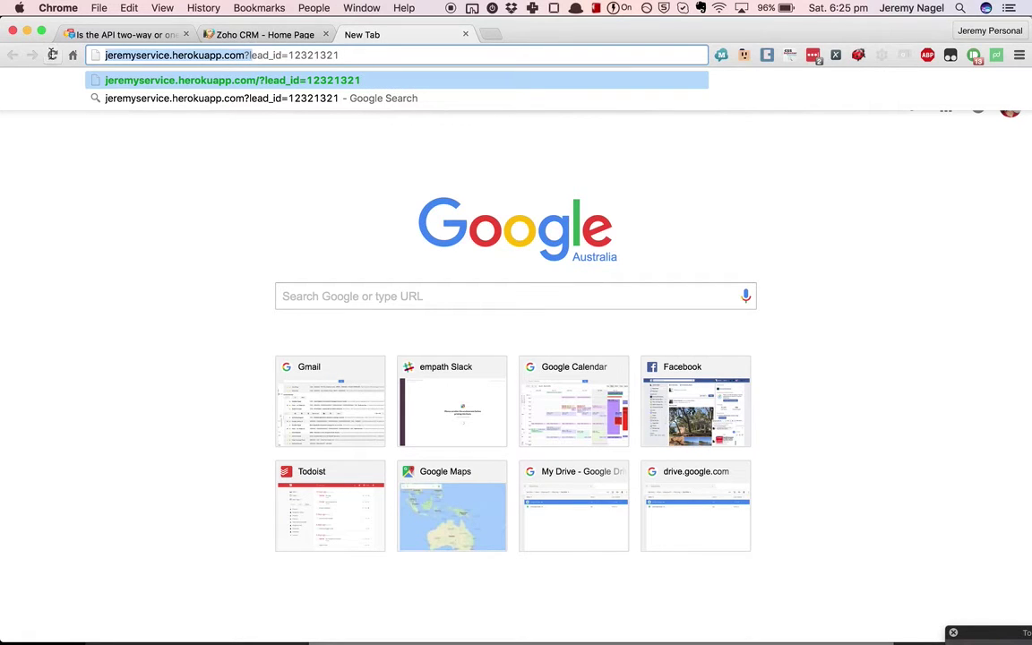
# - Set the webhook's URL to Notify to jeremyservice.herokuapp.com using the GET method
pyautogui.click(299, 35)
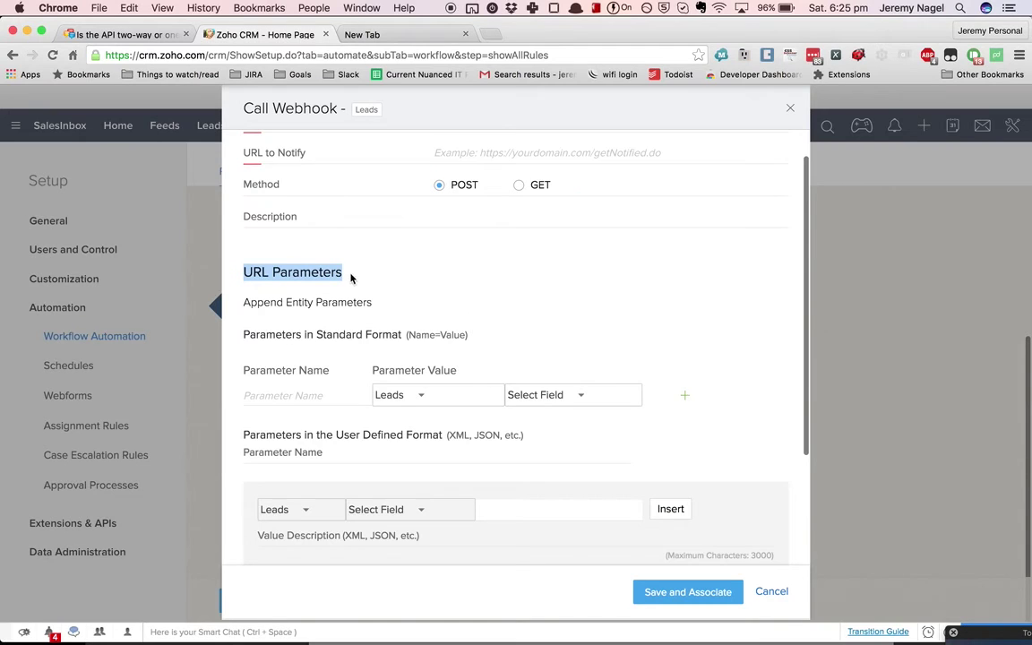
pyautogui.scroll(1, 350, 279)
pyautogui.click(472, 192)
pyautogui.hotkey('ctrl', 'v')
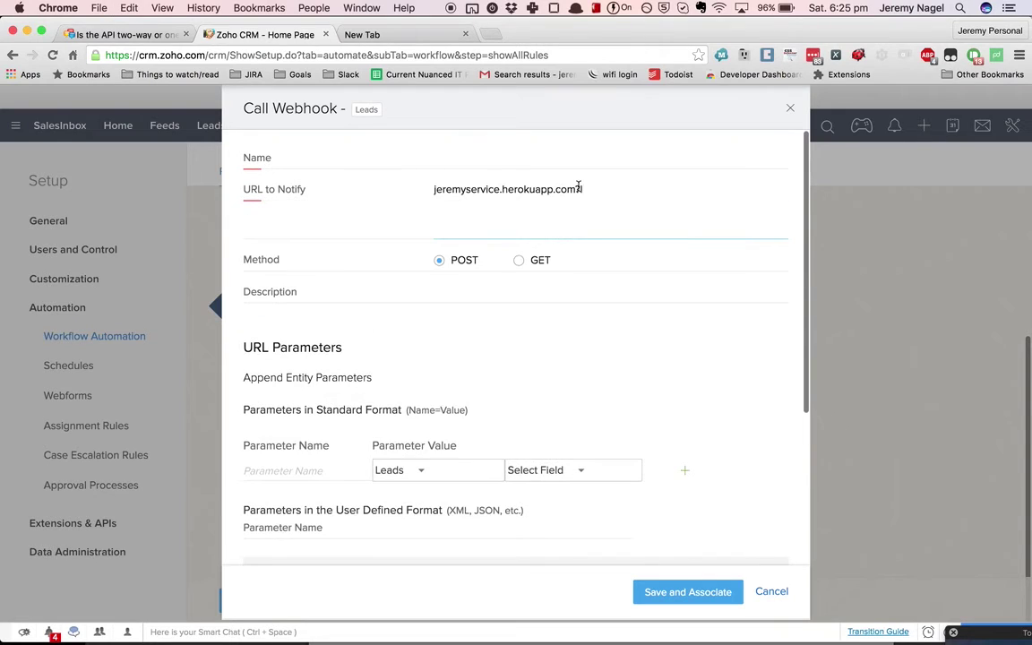
pyautogui.press('BackSpace')
pyautogui.click(520, 221)
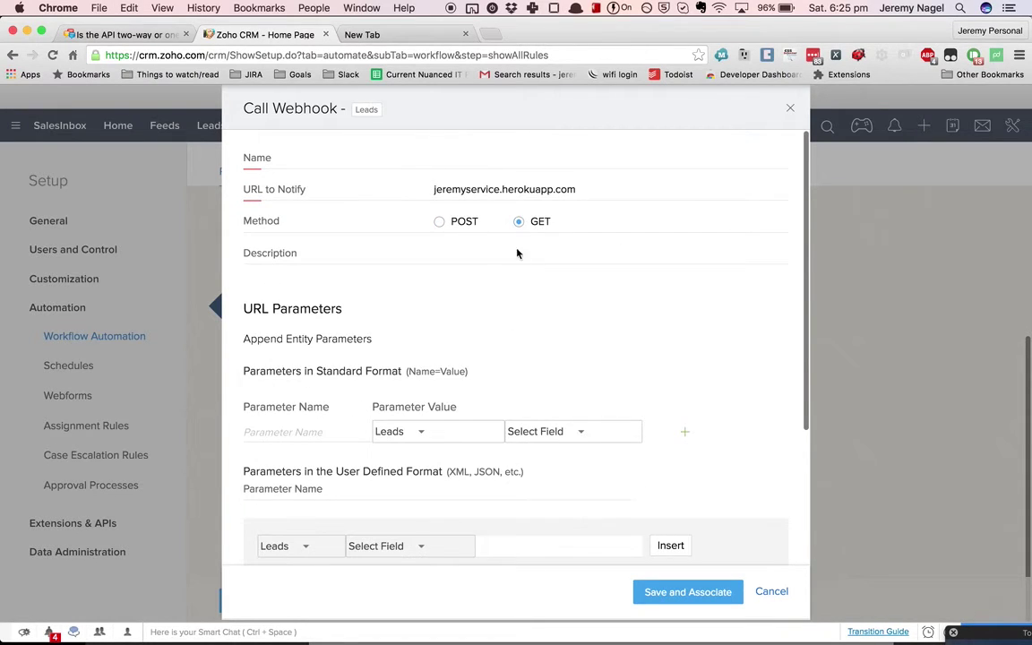
# - Add Leads Lead Id and Country as URL parameters and refresh the preview
pyautogui.scroll(-3, 538, 369)
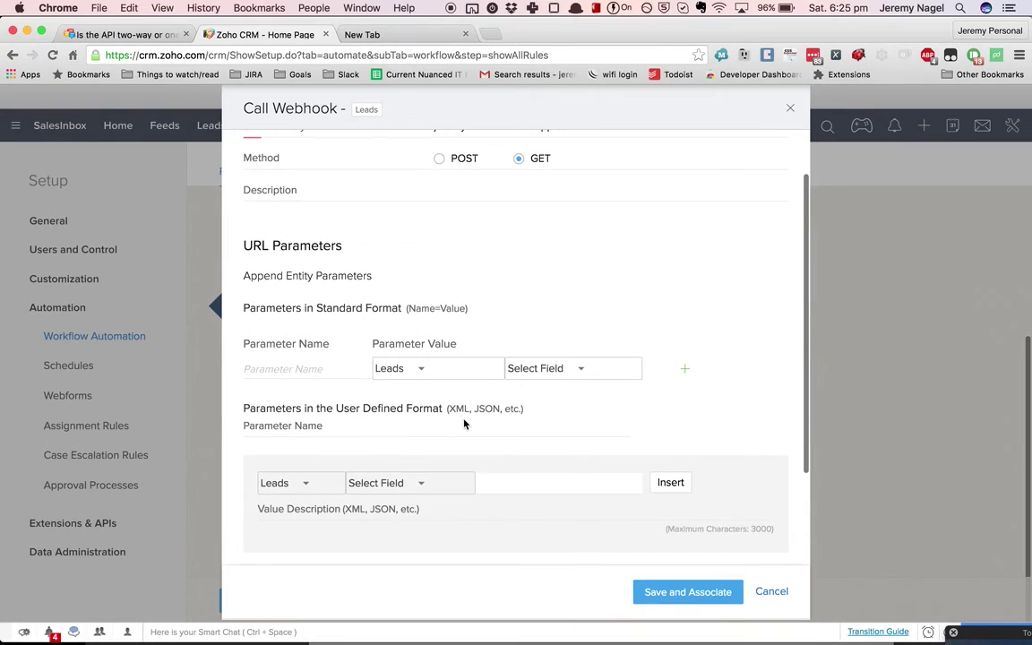
pyautogui.click(537, 369)
pyautogui.click(545, 431)
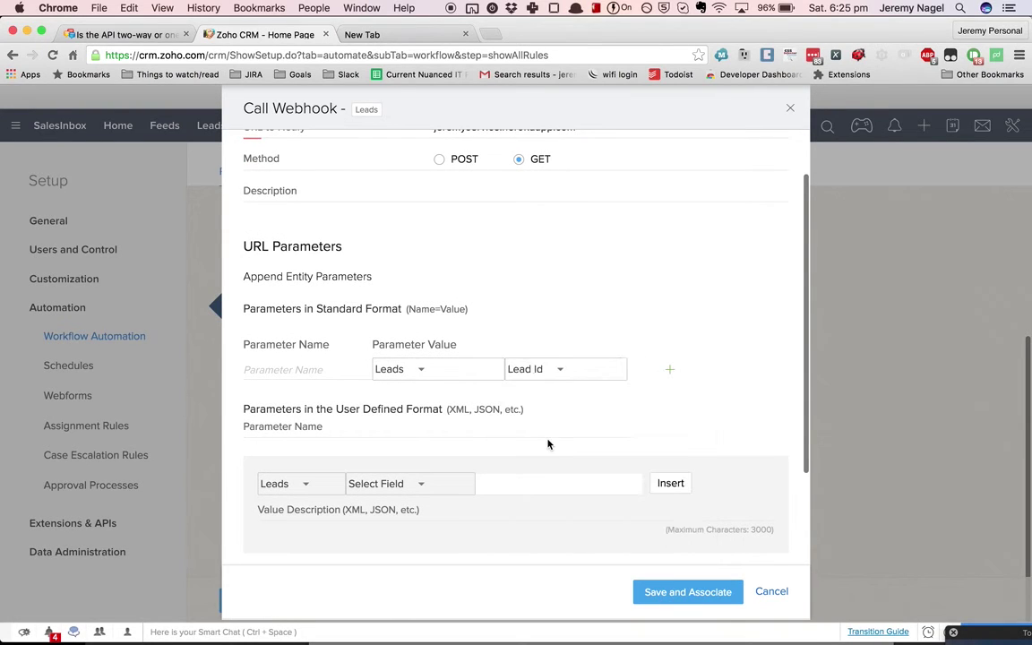
pyautogui.click(666, 370)
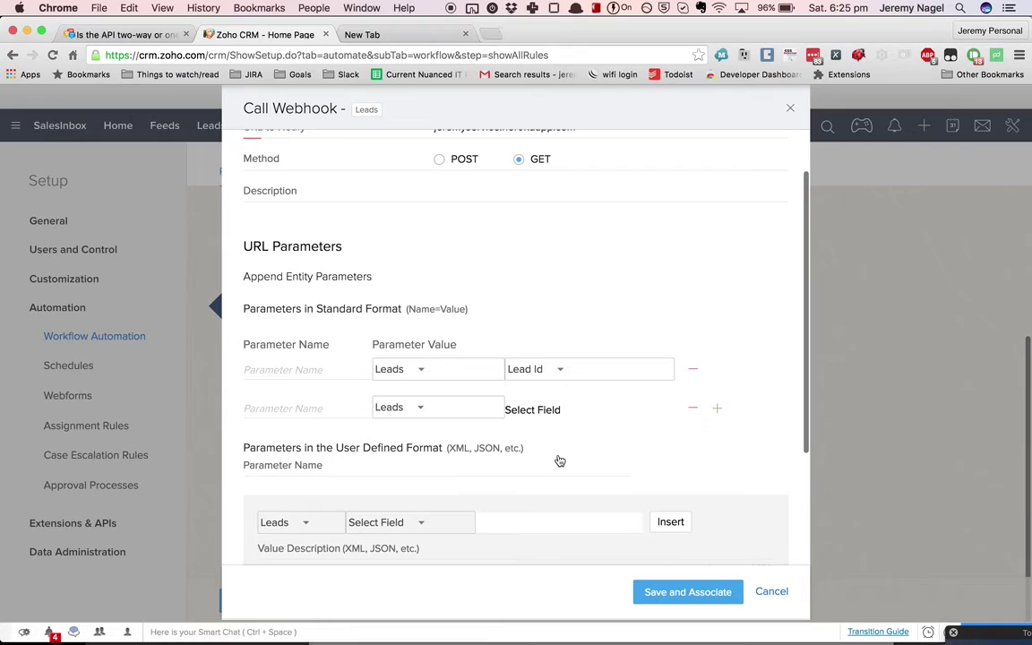
pyautogui.click(602, 410)
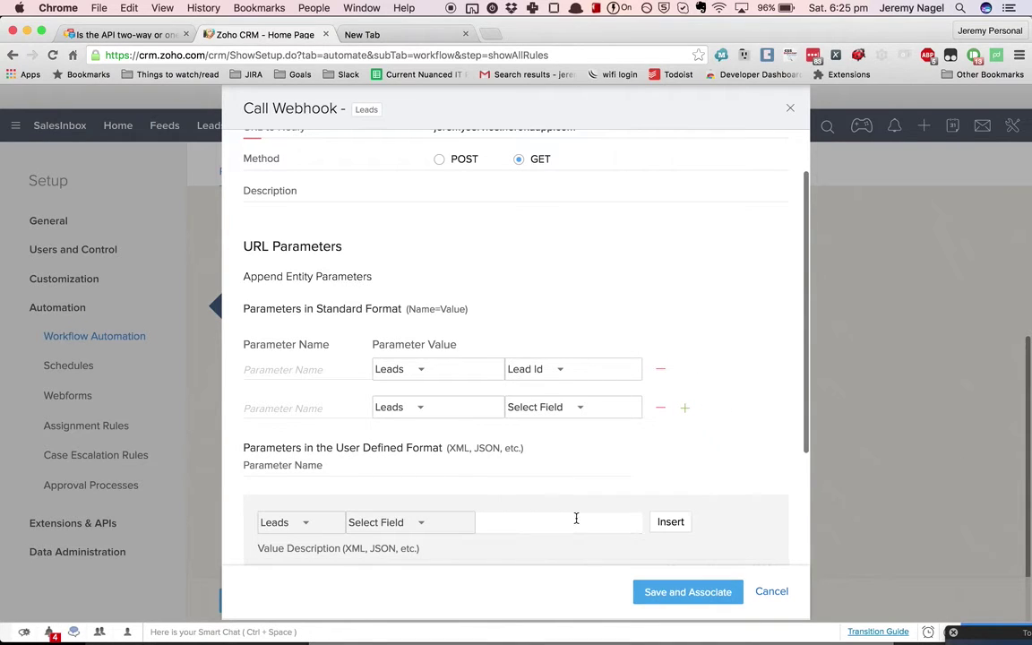
pyautogui.click(557, 410)
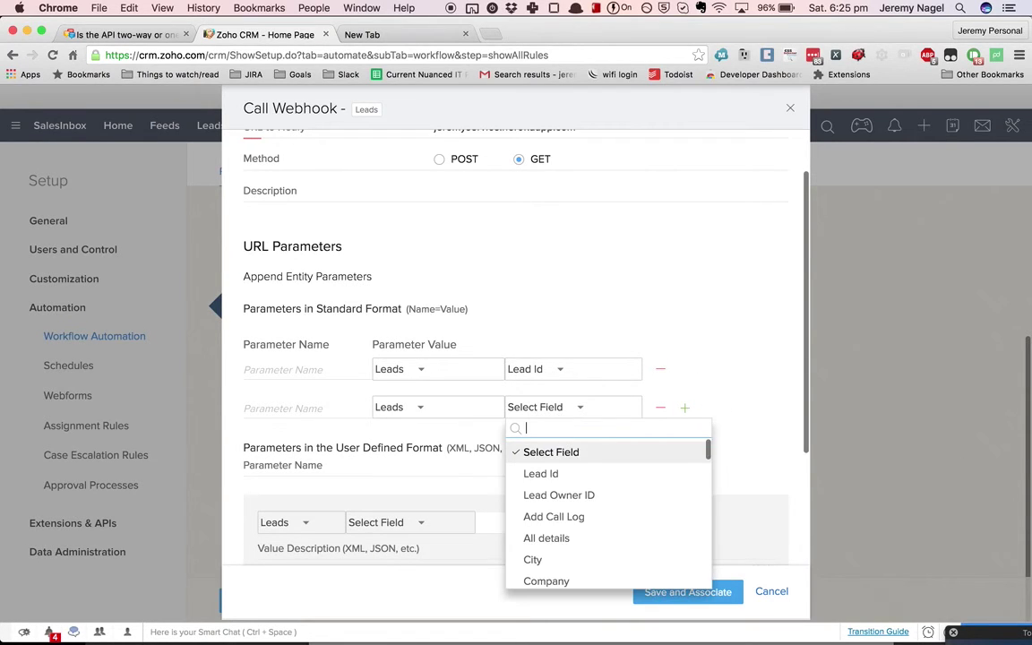
pyautogui.write('co')
pyautogui.click(529, 516)
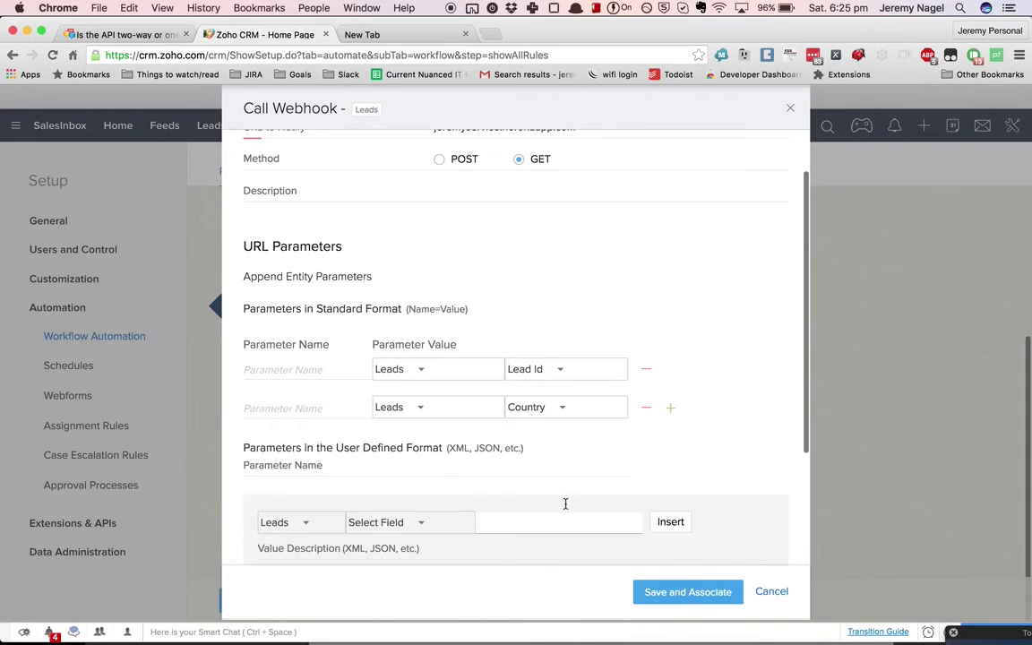
pyautogui.scroll(-3, 571, 501)
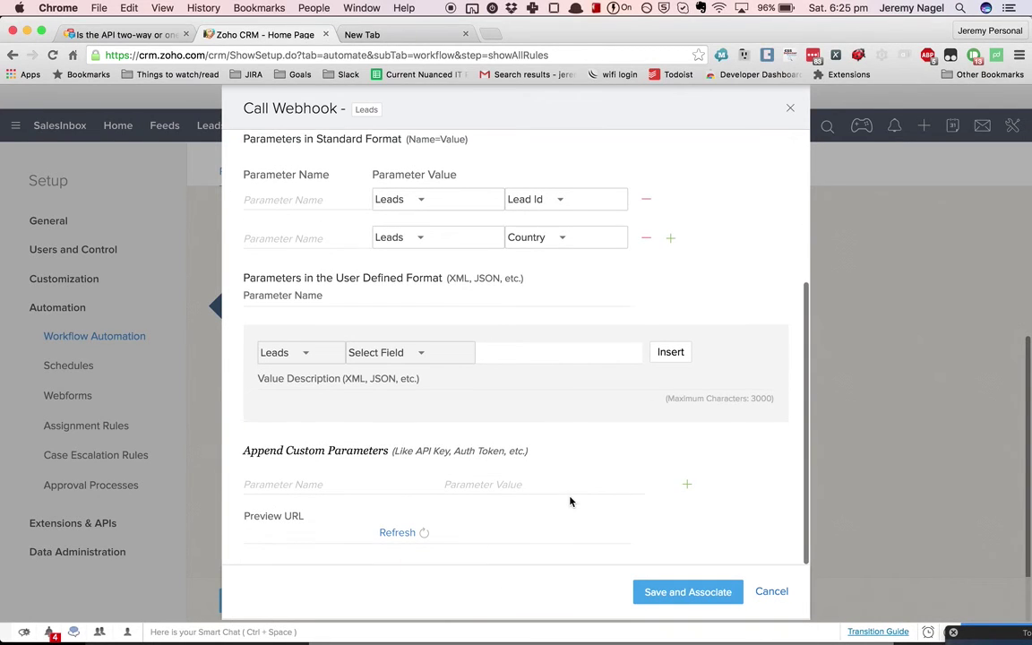
pyautogui.click(398, 533)
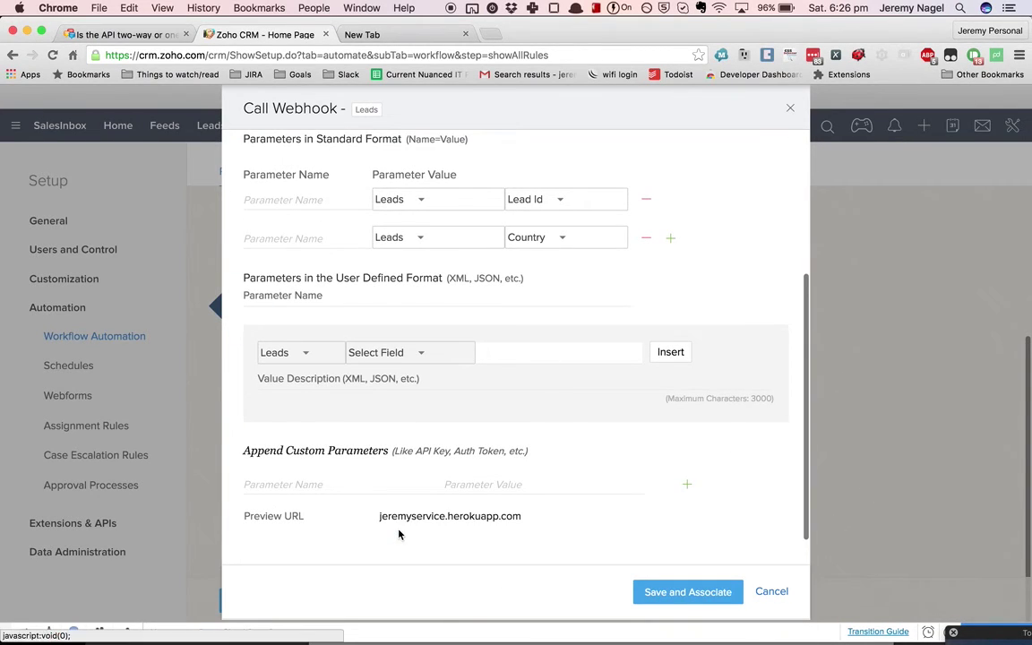
pyautogui.scroll(-1, 534, 525)
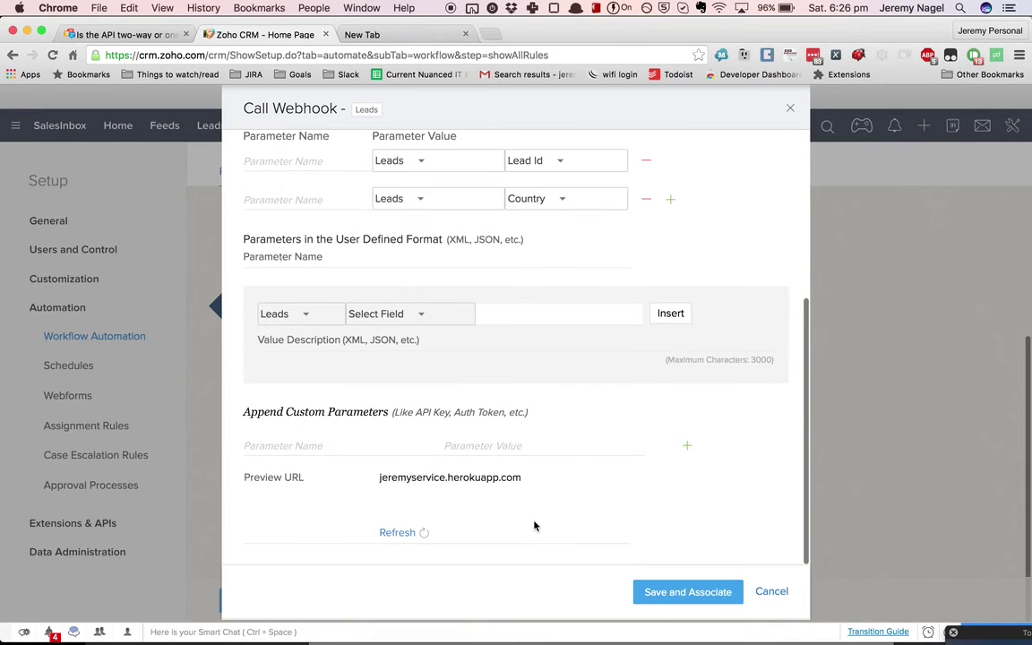
pyautogui.scroll(3, 474, 433)
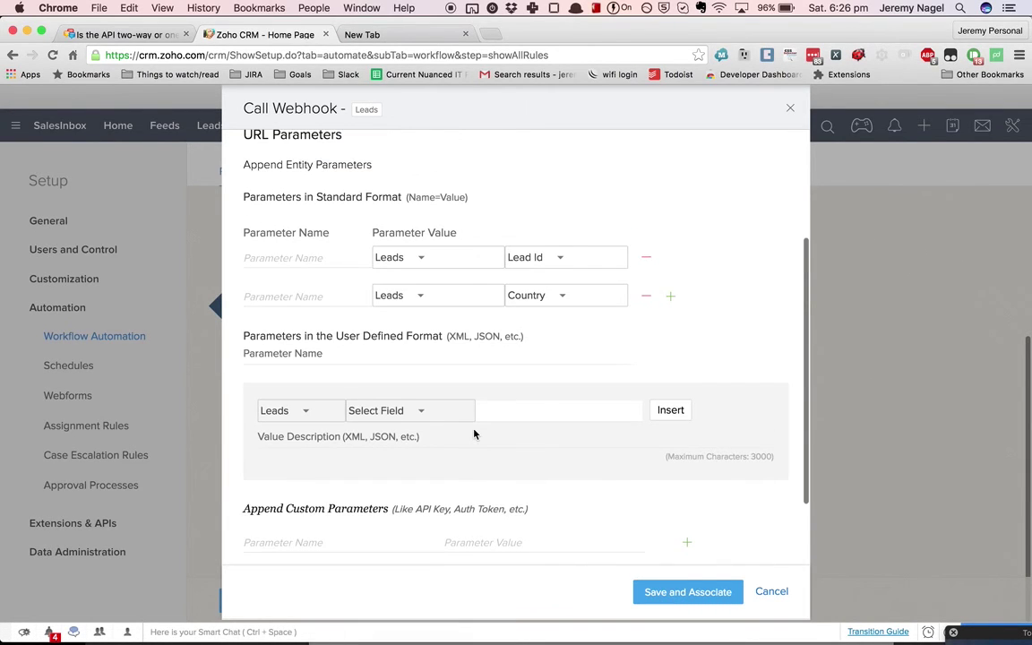
pyautogui.scroll(-3, 475, 434)
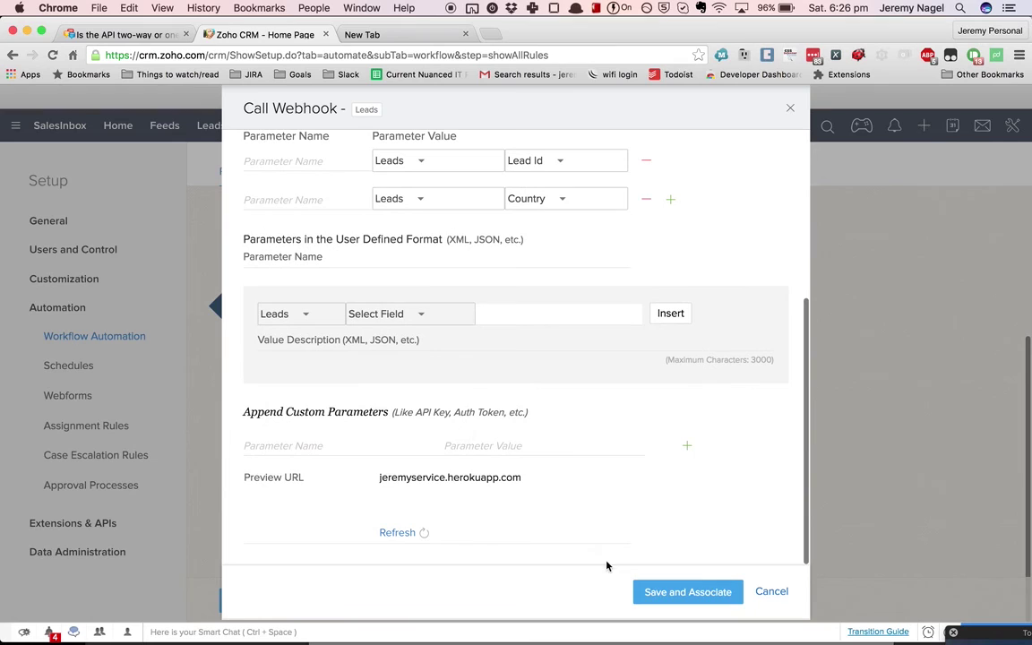
# - Name the webhook parameters lead_id and country, then refresh the preview URL
pyautogui.click(686, 591)
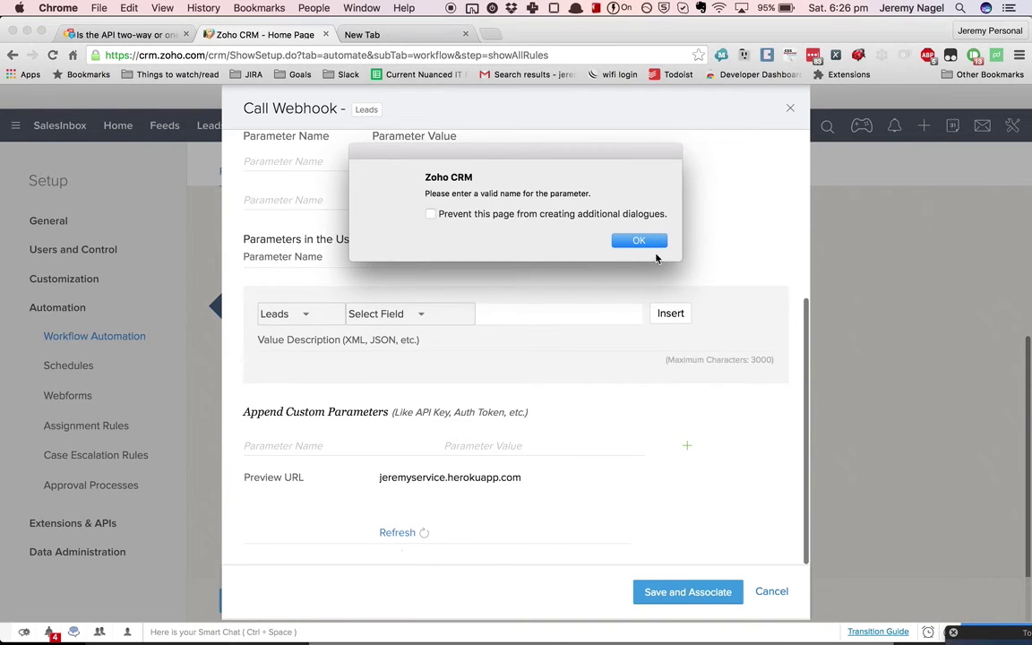
pyautogui.click(659, 243)
pyautogui.scroll(1, 501, 223)
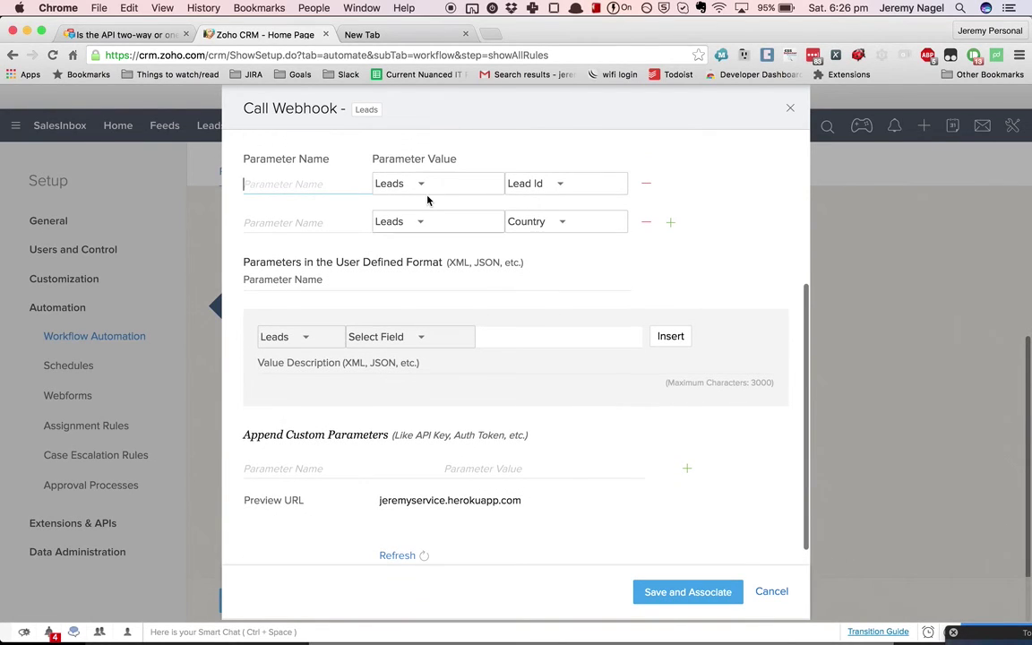
pyautogui.write('lead_id')
pyautogui.click(336, 219)
pyautogui.write('con')
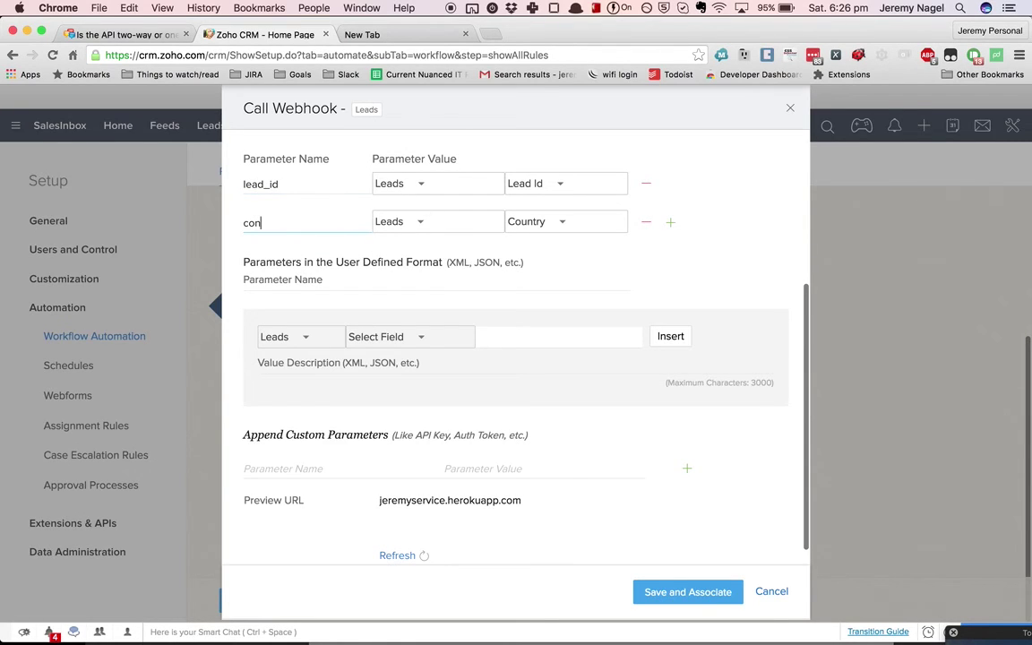
pyautogui.write('ntry')
pyautogui.click(400, 556)
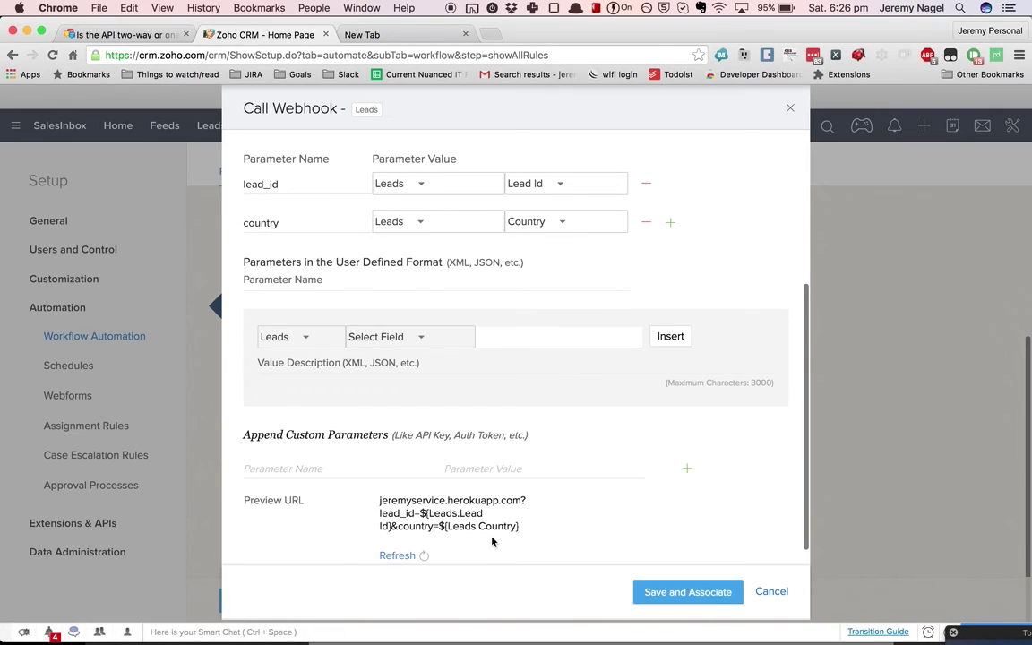
# - Select the ${Leads.Lead Id} placeholder in the preview URL to inspect it
pyautogui.doubleClick(442, 513)
pyautogui.moveTo(427, 513); pyautogui.dragTo(391, 527)
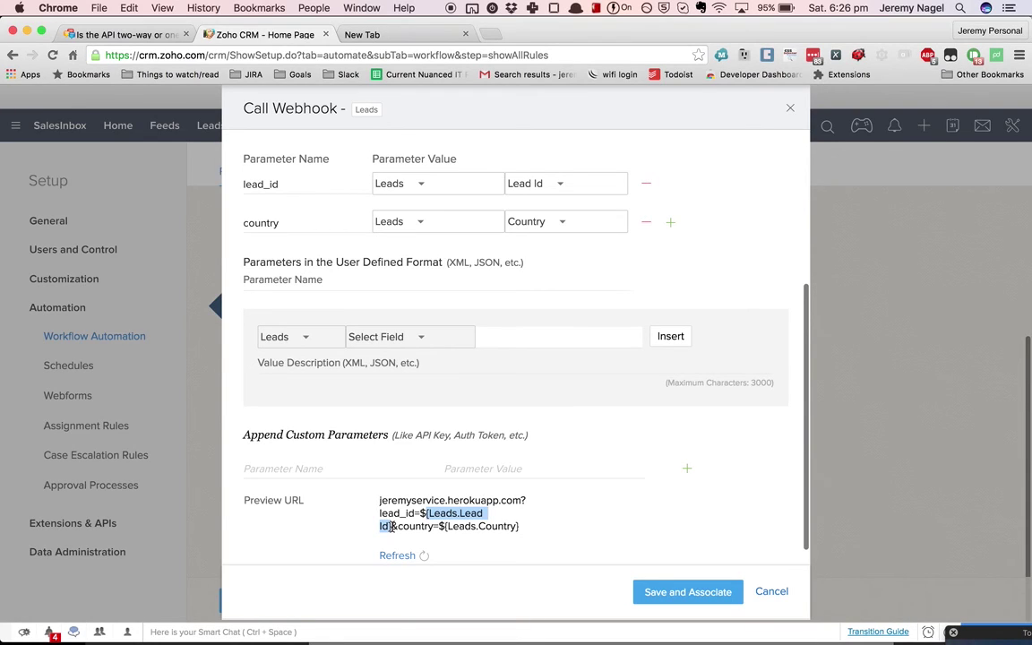
pyautogui.moveTo(391, 526); pyautogui.dragTo(456, 514)
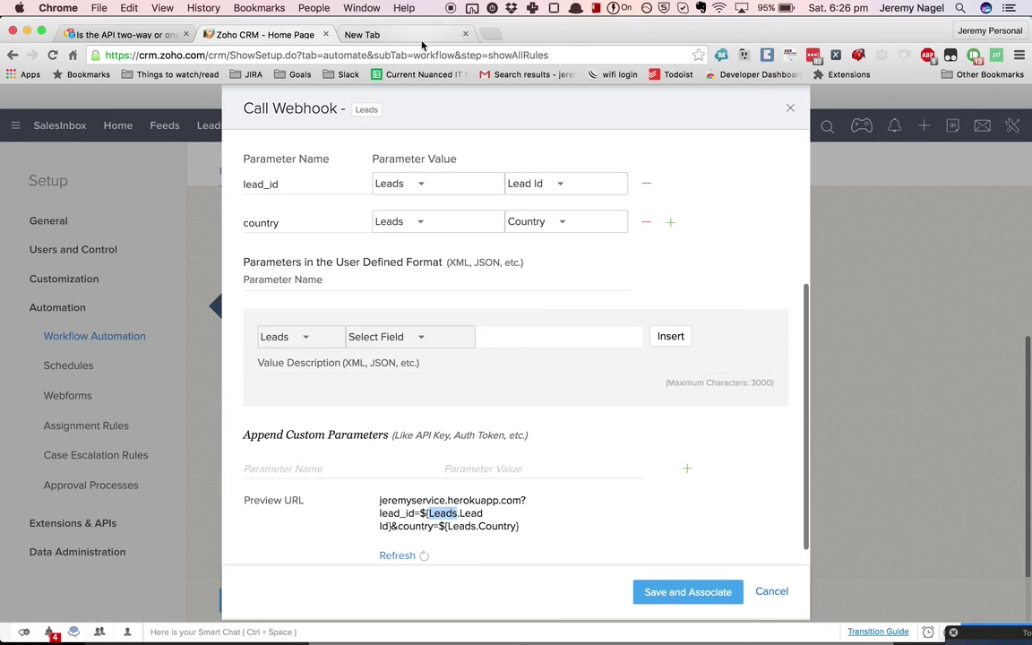
pyautogui.click(111, 36)
pyautogui.scroll(2, 347, 328)
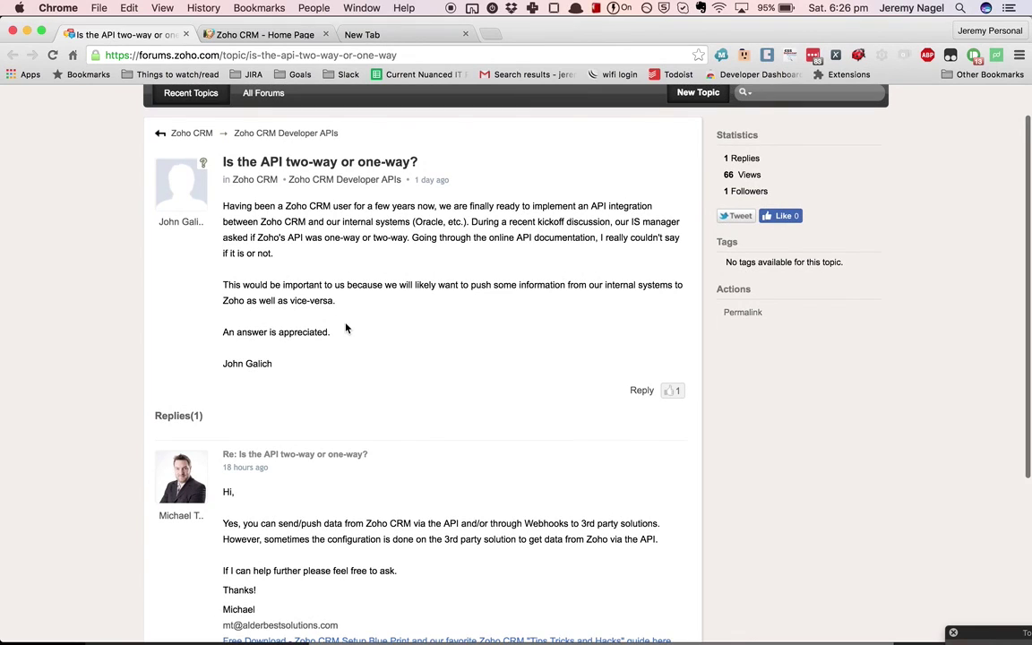
pyautogui.press('super+Tab')
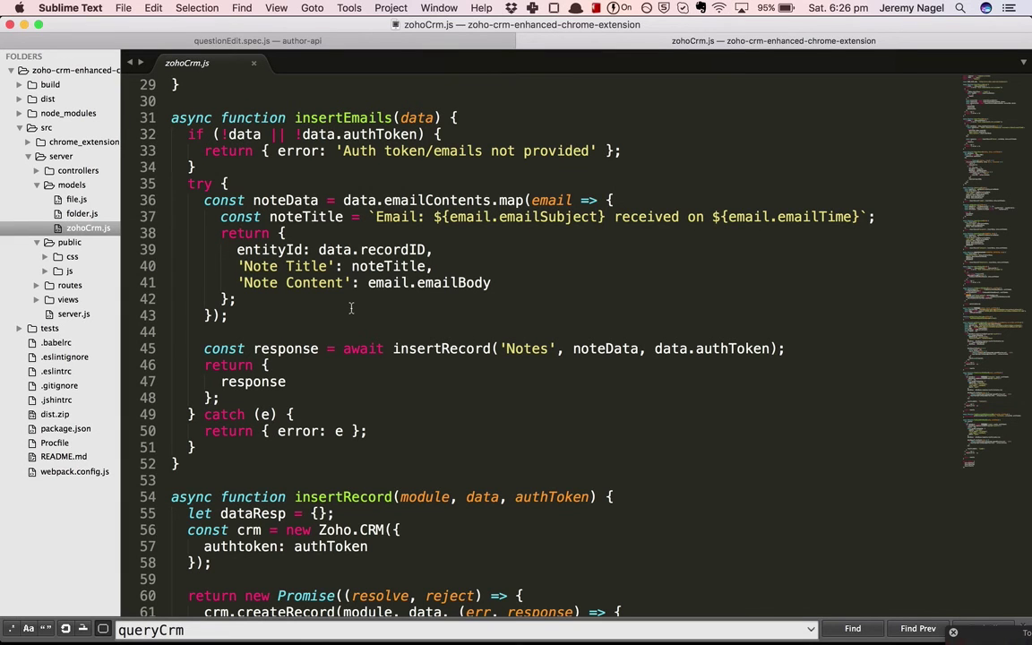
pyautogui.press('super+Tab')
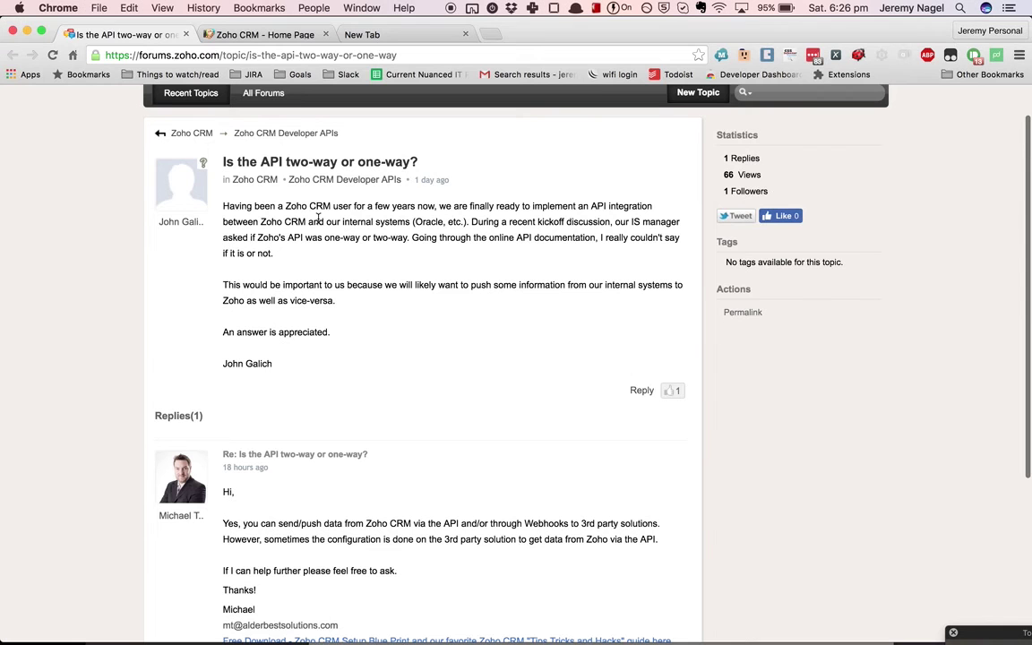
pyautogui.click(254, 34)
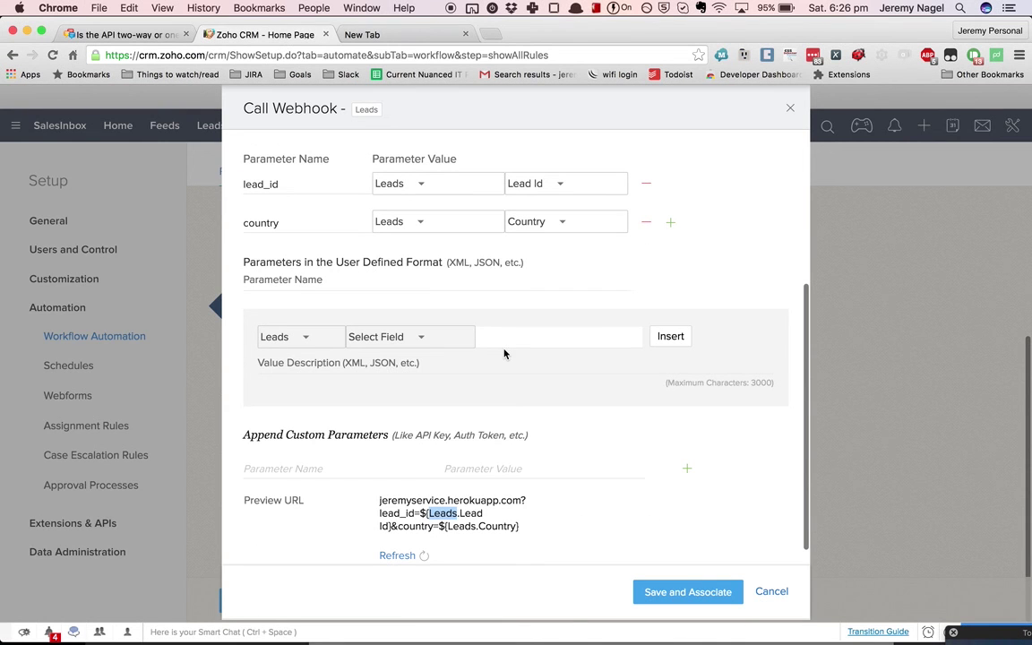